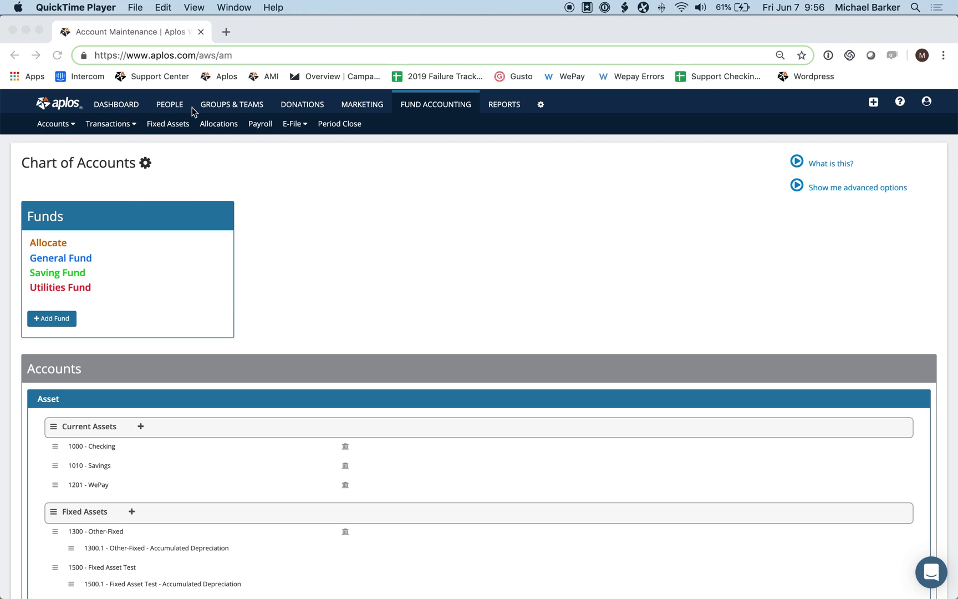
# Step: Open the account list in the Fund Accounting section
pyautogui.click(436, 108)
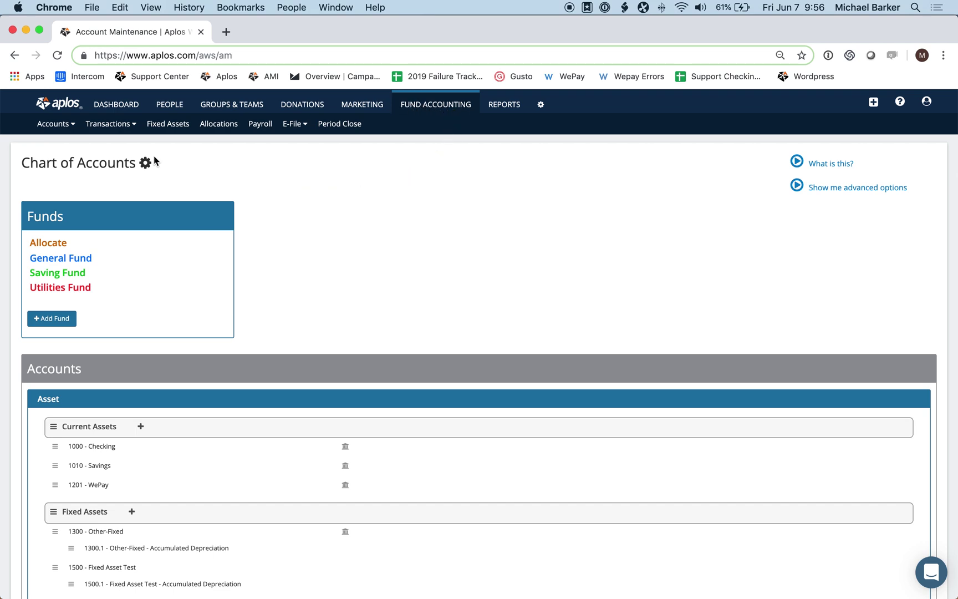
pyautogui.click(65, 124)
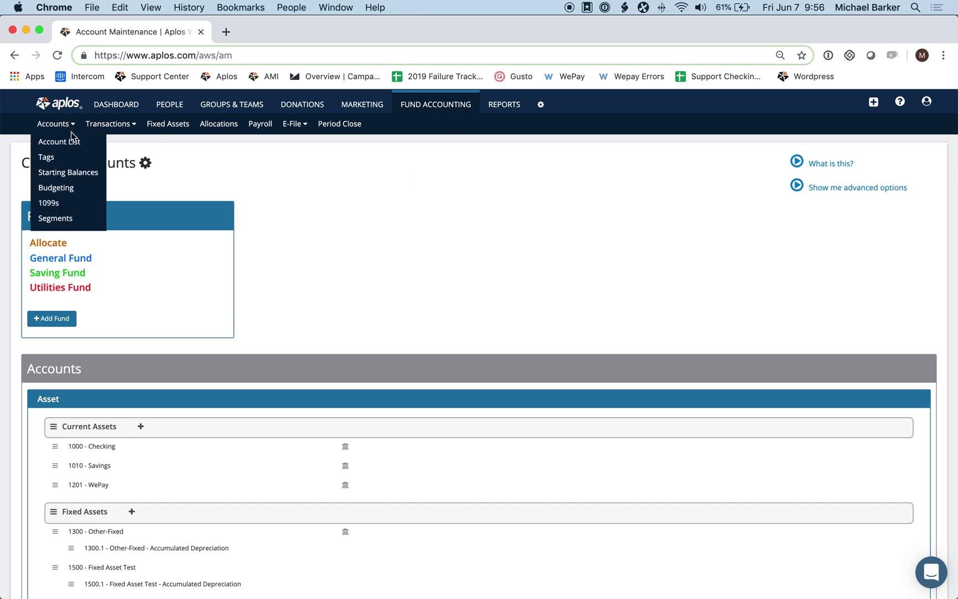
pyautogui.click(78, 145)
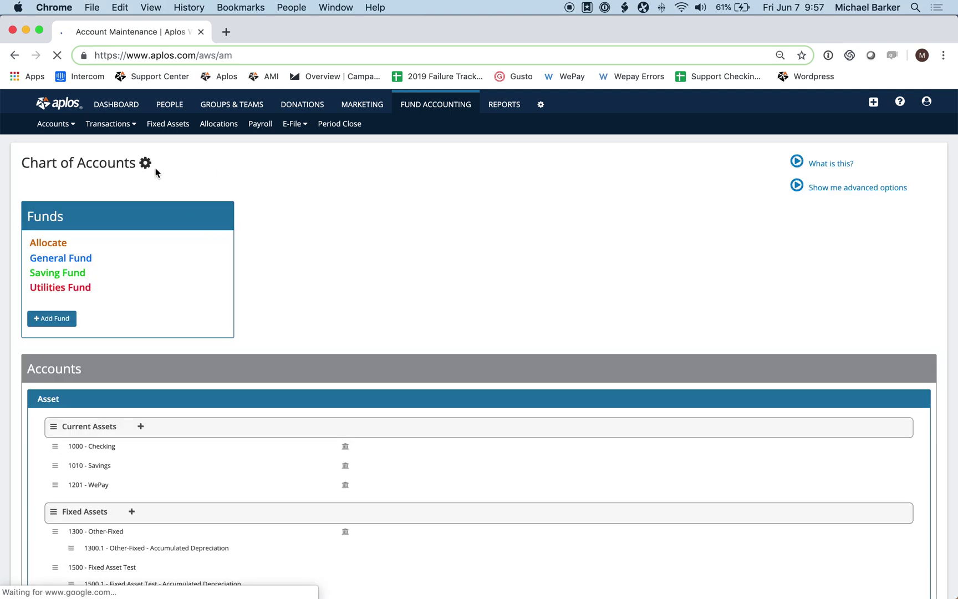
# Step: Examine the Funds list and the Asset account groups on the Chart of Accounts page
pyautogui.scroll(-2, 297, 240)
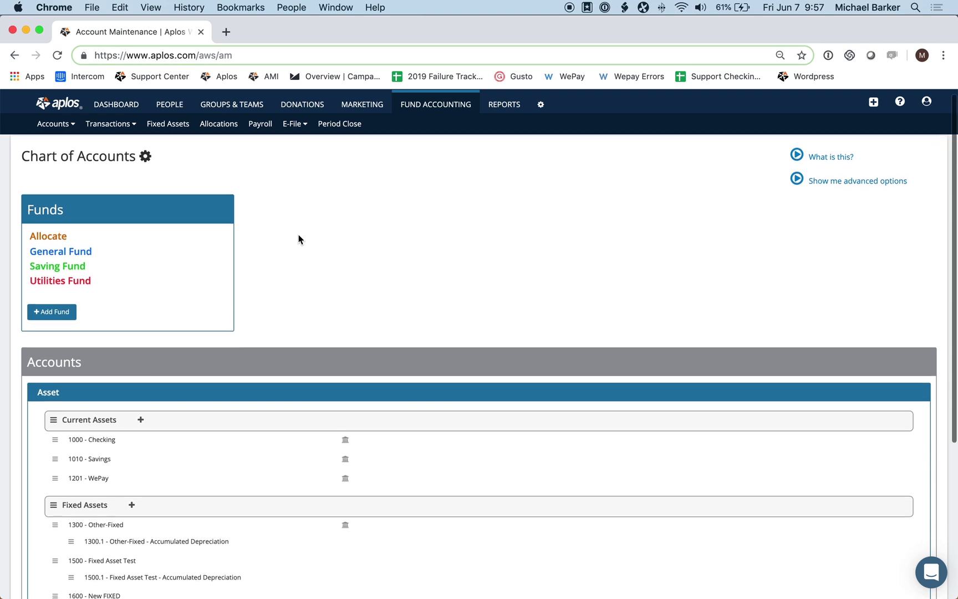
pyautogui.scroll(-5, 335, 337)
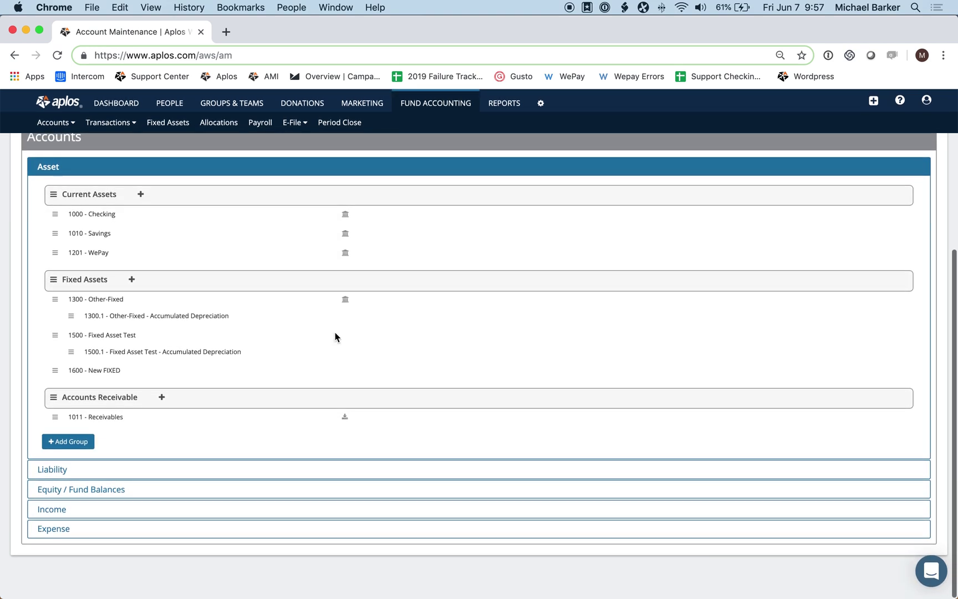
pyautogui.scroll(5, 335, 336)
pyautogui.scroll(-5, 335, 336)
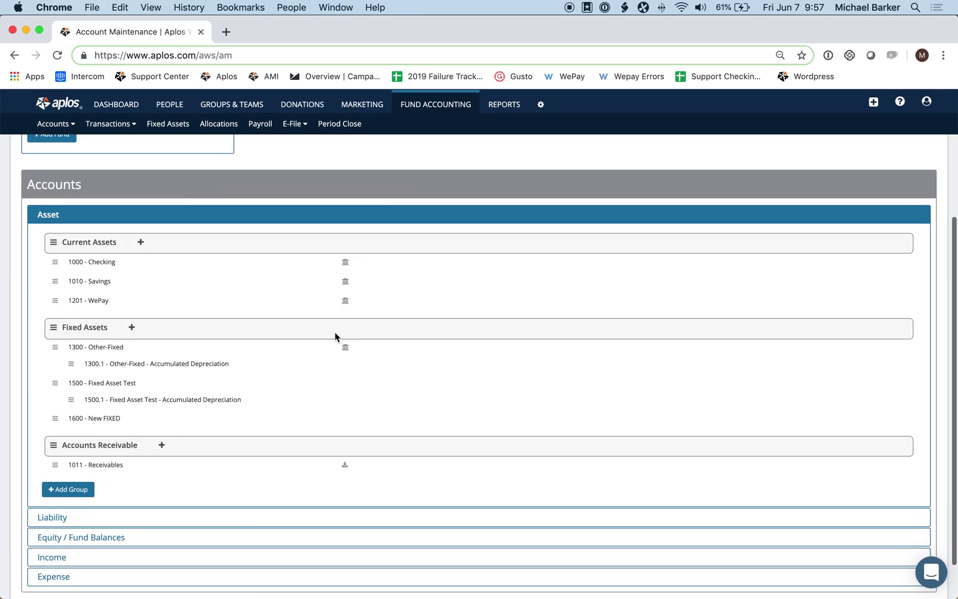
pyautogui.scroll(2, 335, 334)
pyautogui.scroll(-2, 335, 333)
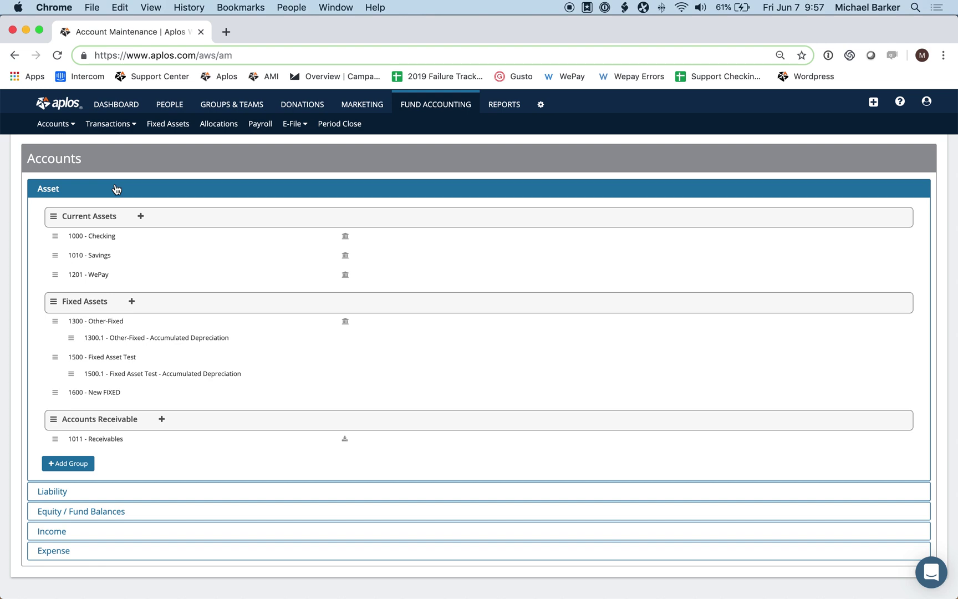
pyautogui.scroll(5, 266, 221)
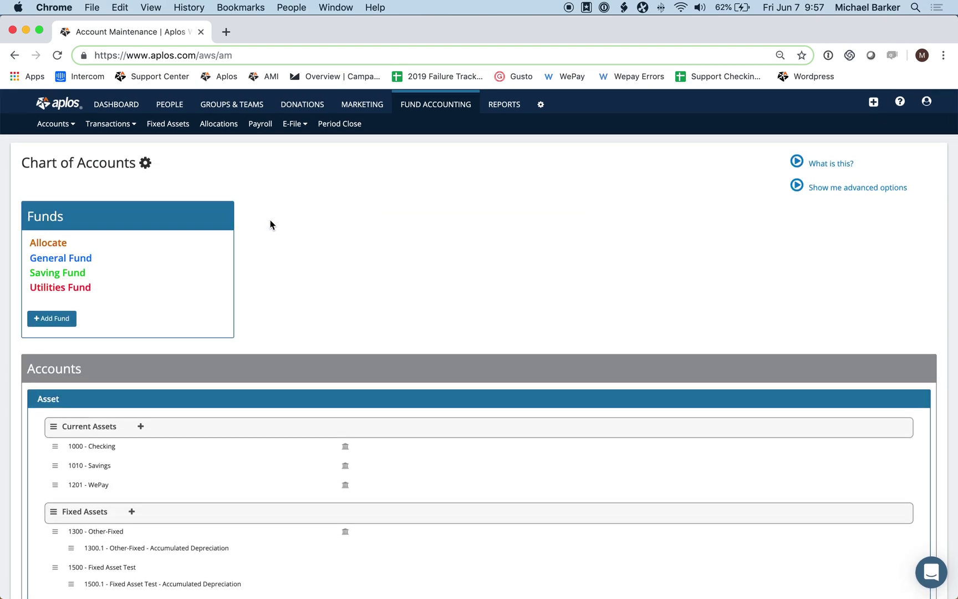
pyautogui.scroll(-5, 255, 246)
pyautogui.scroll(5, 254, 249)
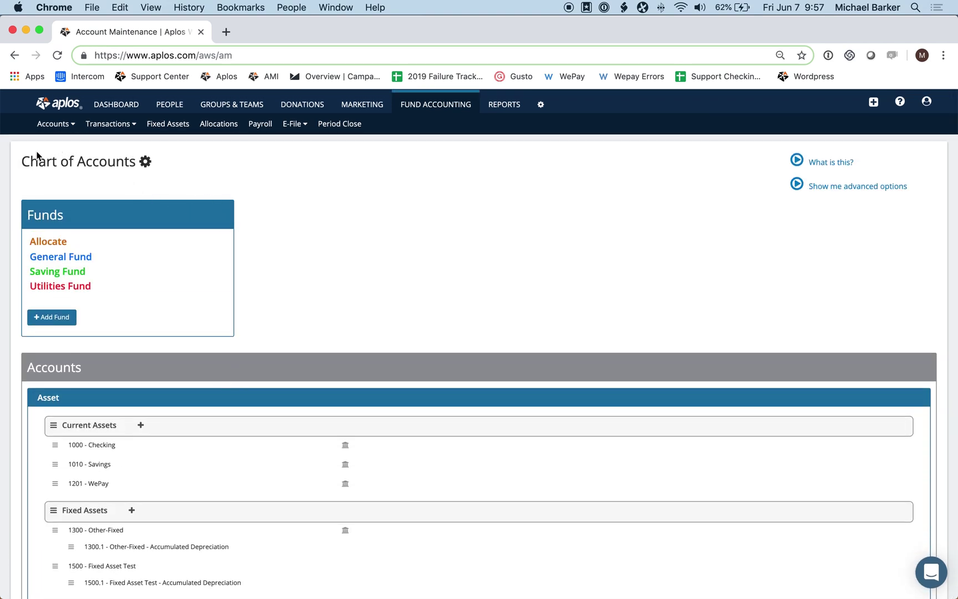
# Step: Show the Chart of Accounts options and review the inactive-accounts display setting and the export format
pyautogui.click(146, 162)
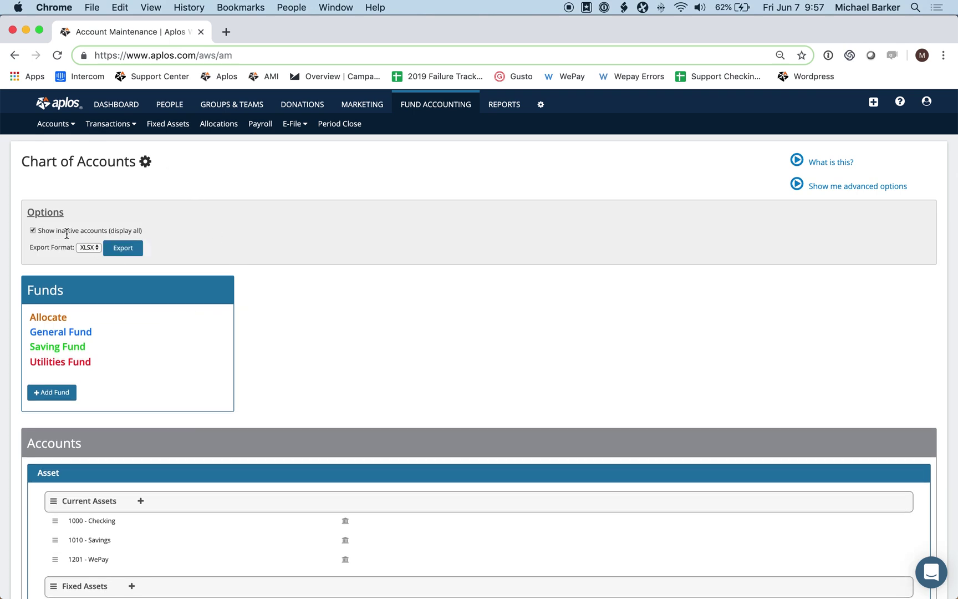
pyautogui.scroll(-3, 317, 344)
pyautogui.scroll(3, 317, 344)
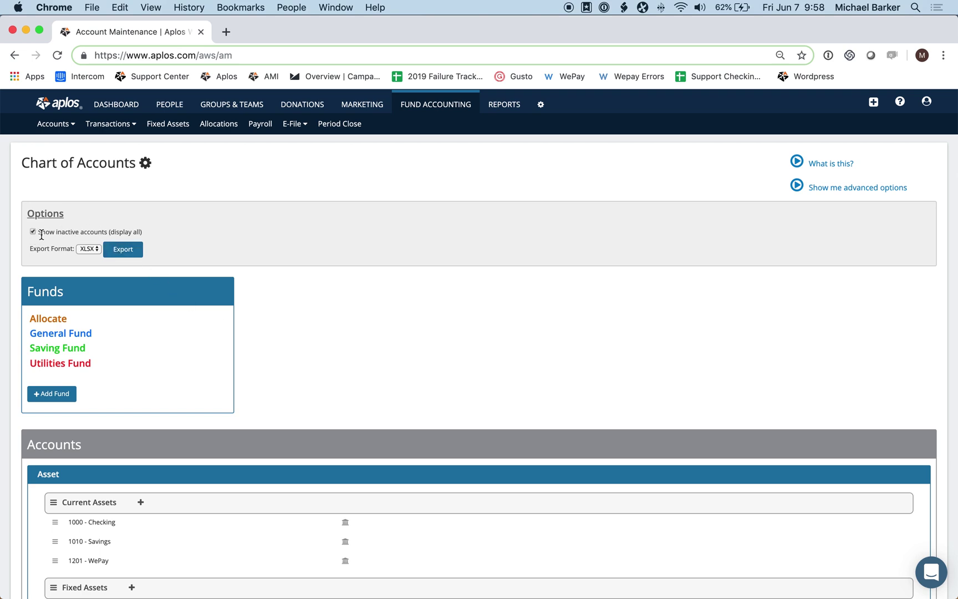
pyautogui.moveTo(109, 230); pyautogui.dragTo(137, 232)
pyautogui.click(137, 231)
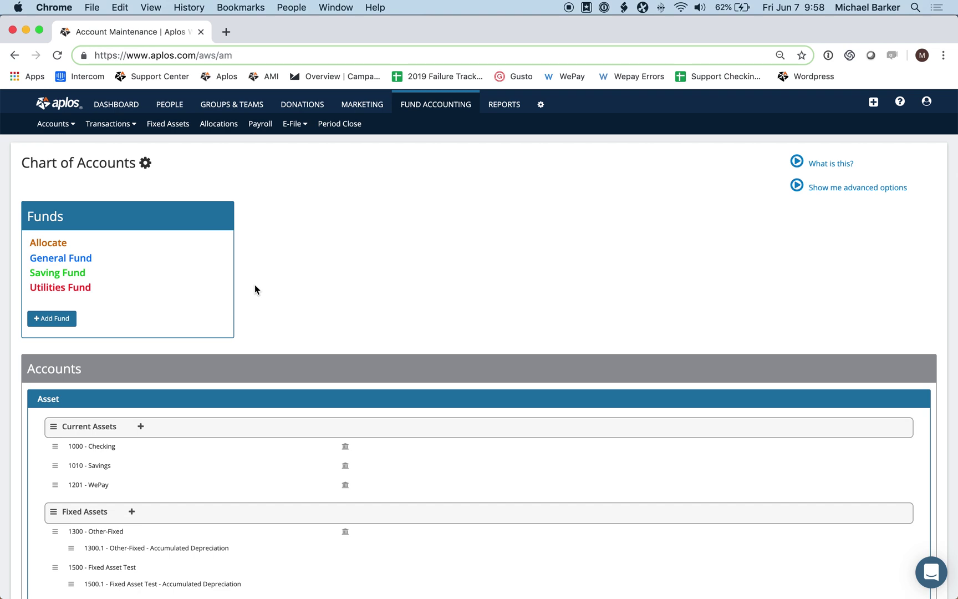
# Step: Add a fund named Test Fund with the red color FF0000 and save it
pyautogui.scroll(-1, 255, 284)
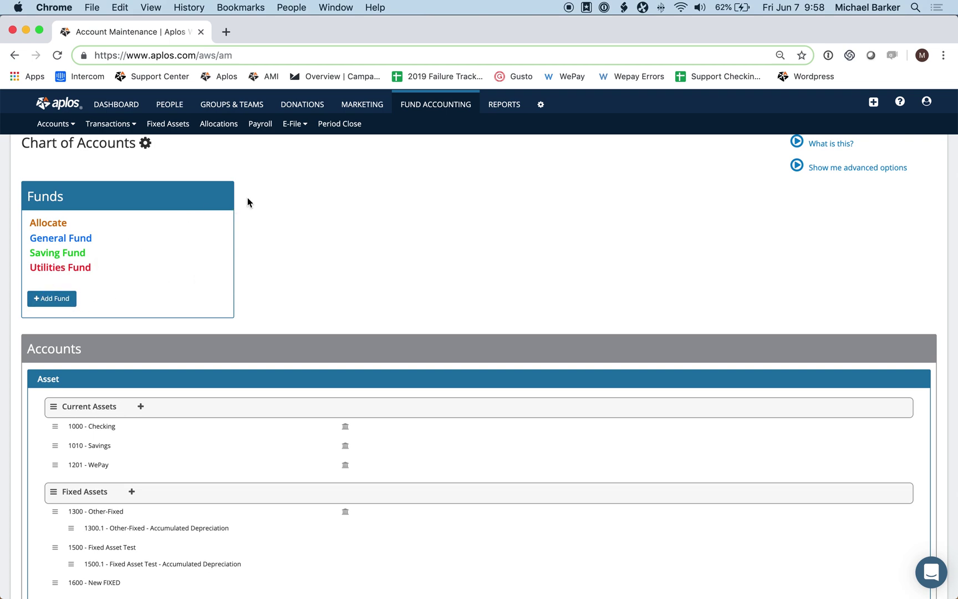
pyautogui.scroll(1, 248, 202)
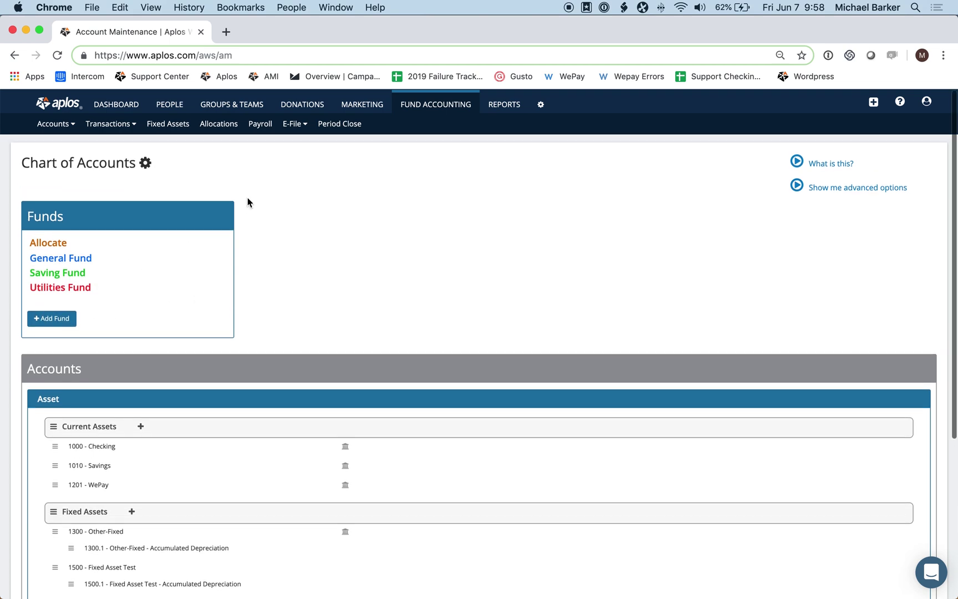
pyautogui.click(62, 324)
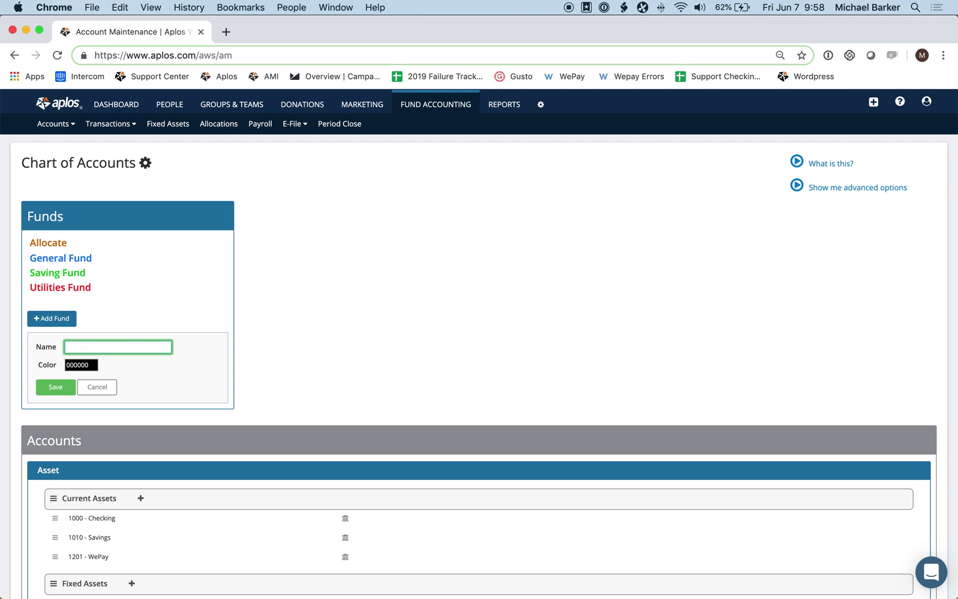
pyautogui.write('nd')
pyautogui.click(116, 364)
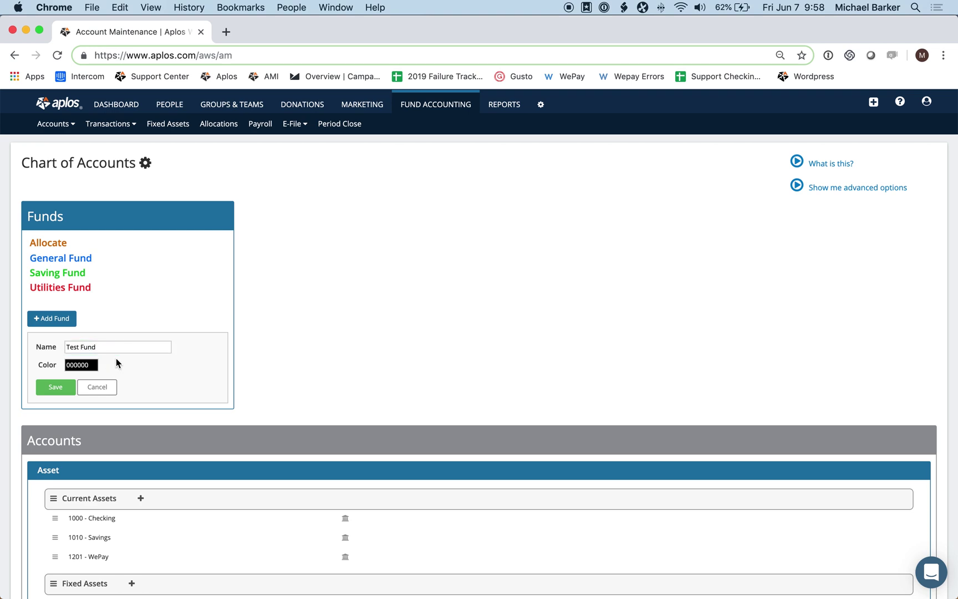
pyautogui.click(90, 363)
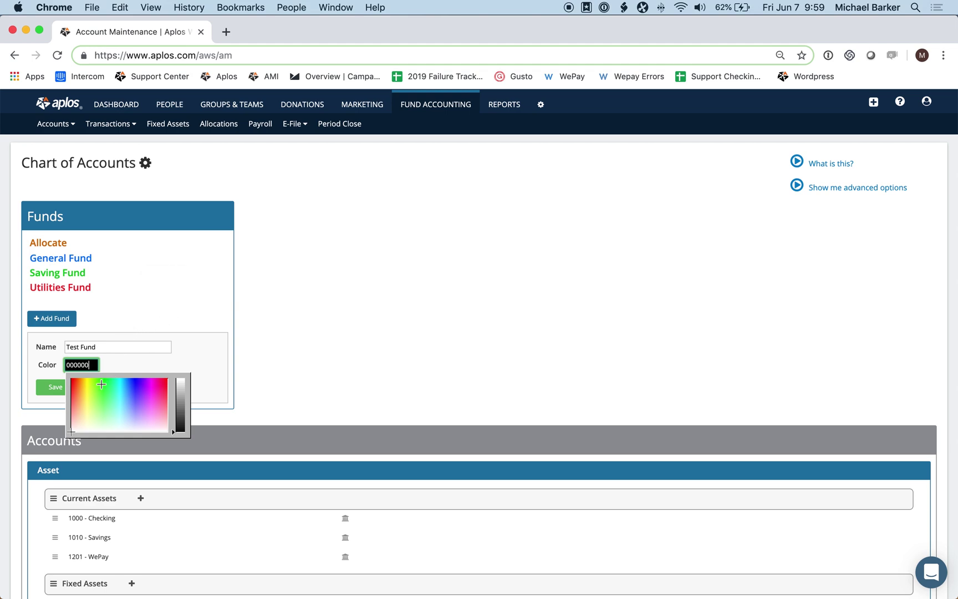
pyautogui.moveTo(102, 384); pyautogui.dragTo(68, 377)
pyautogui.click(53, 390)
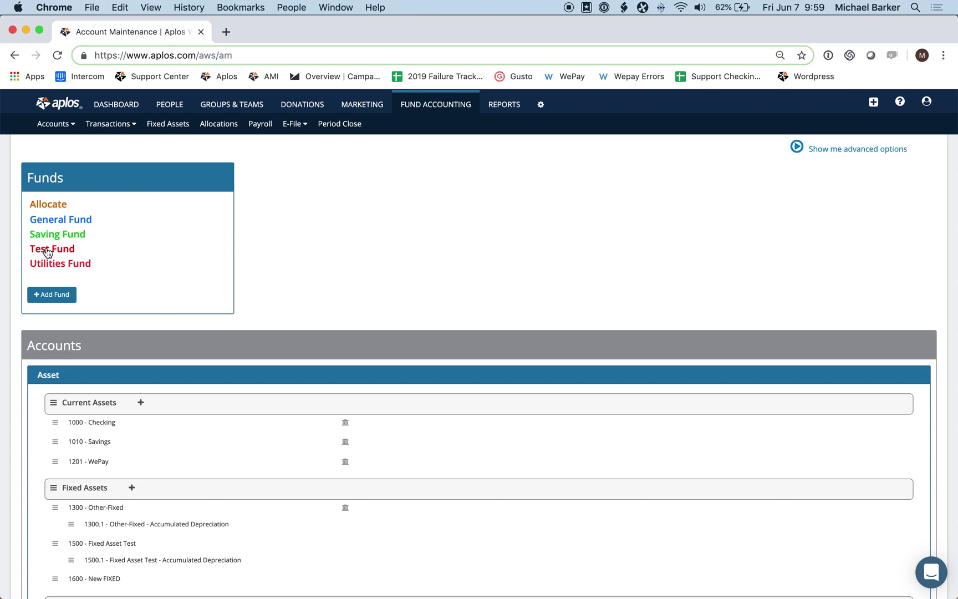
# Step: Expand the Equity / Fund Balances accounts and look for Test Fund's balance account
pyautogui.scroll(-5, 170, 269)
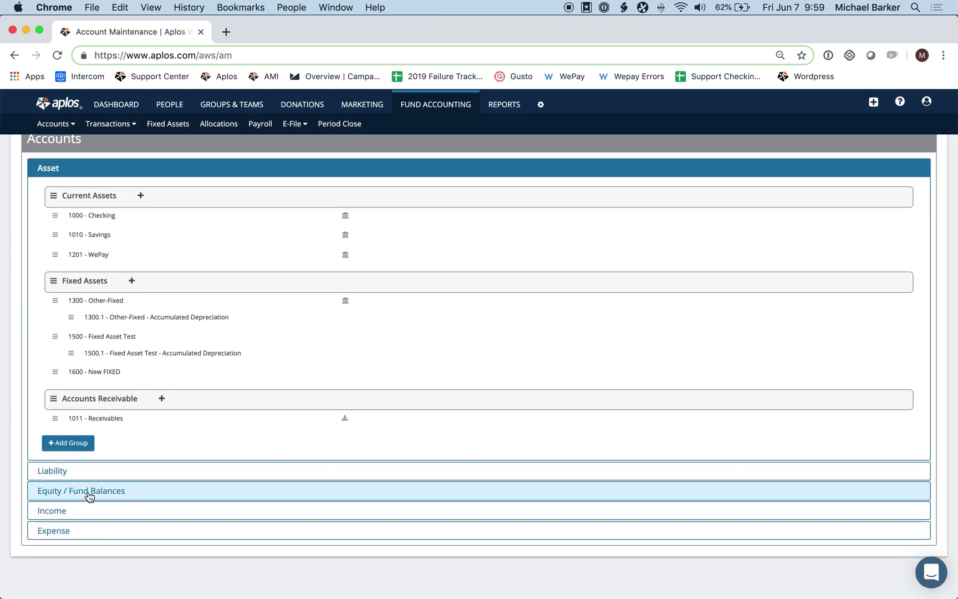
pyautogui.click(175, 491)
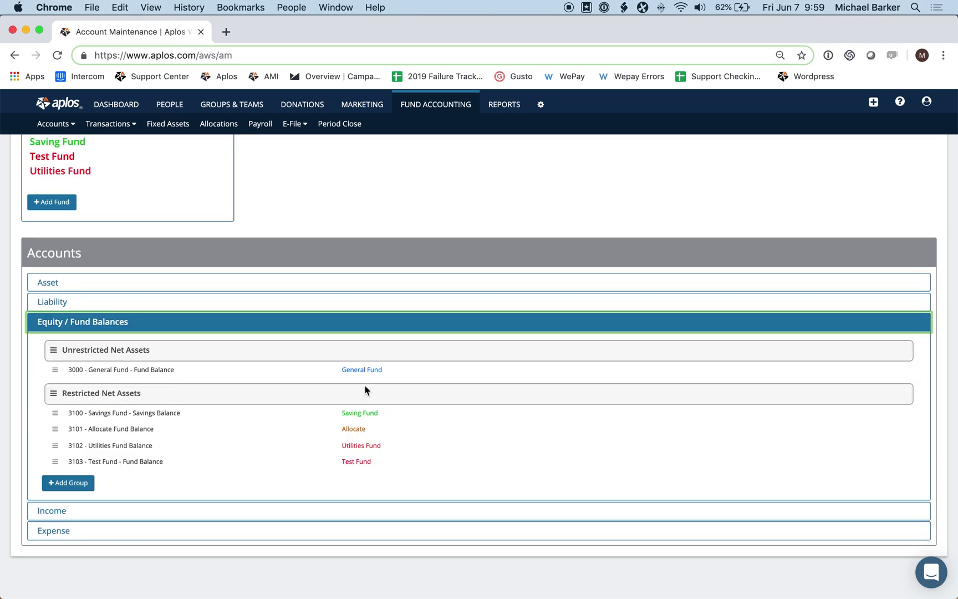
pyautogui.scroll(4, 370, 395)
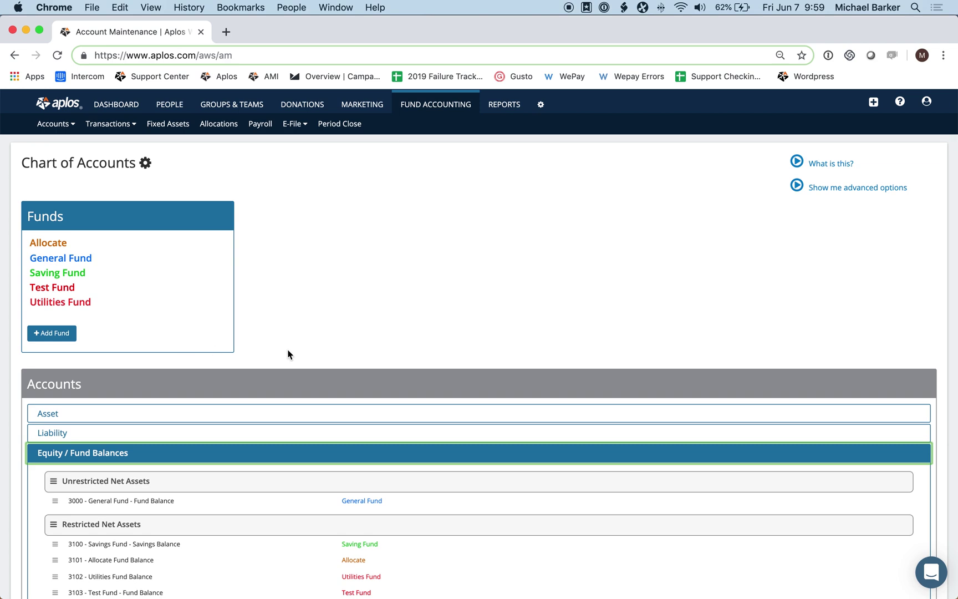
# Step: Change Test Fund's color to cyan and save the fund
pyautogui.click(79, 303)
pyautogui.click(70, 288)
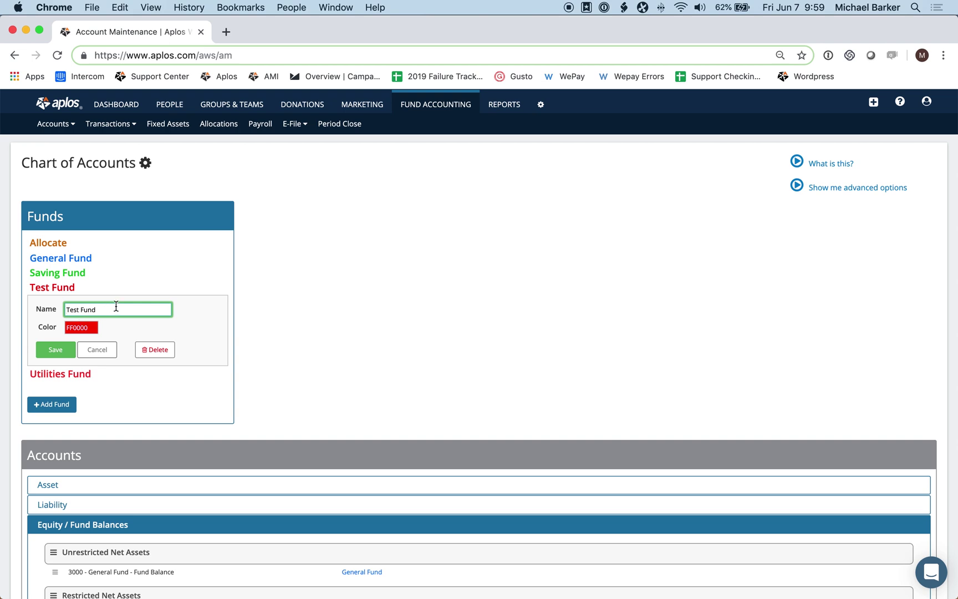
pyautogui.click(81, 328)
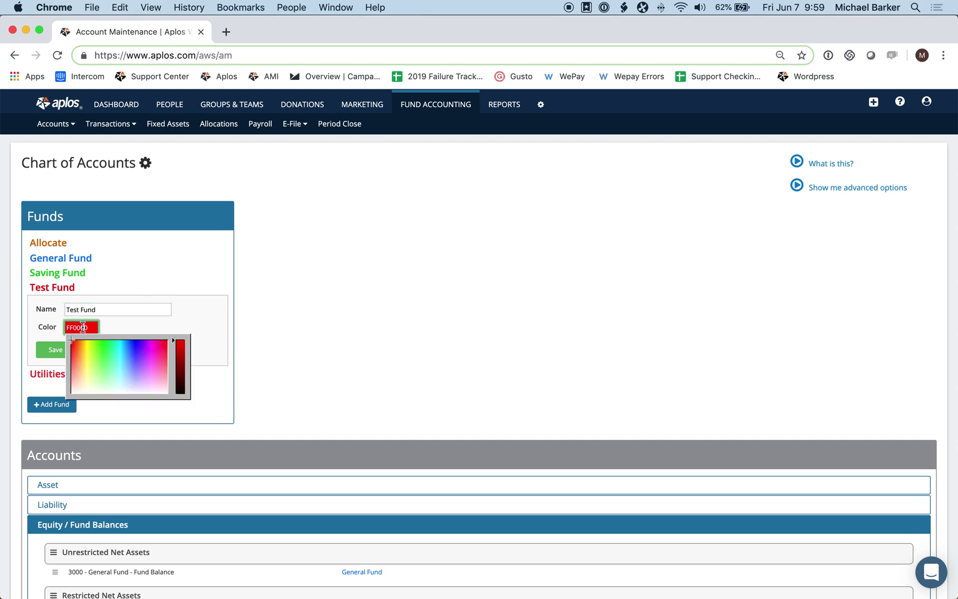
pyautogui.click(118, 339)
pyautogui.click(58, 350)
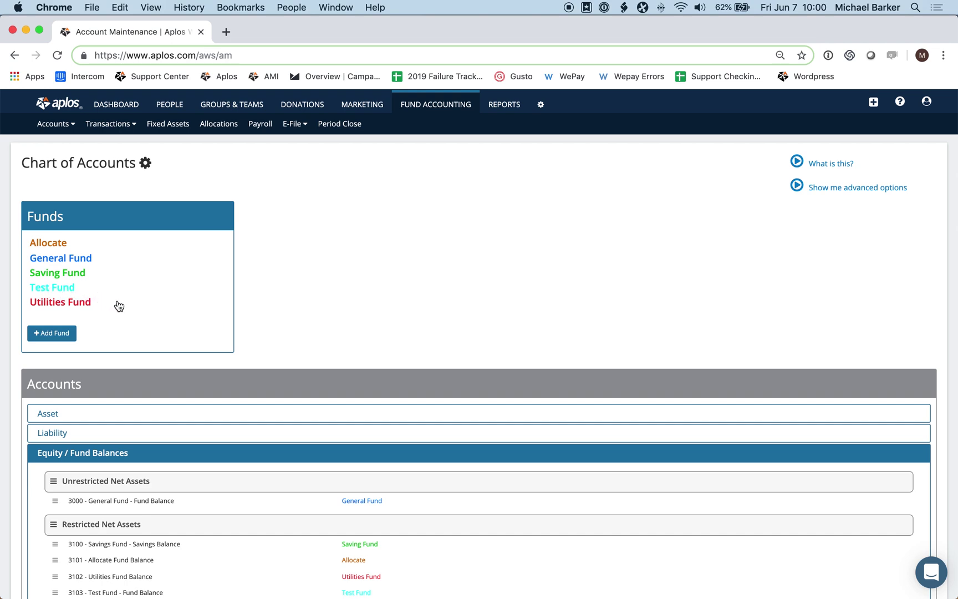
# Step: Check Test Fund's color in the Restricted Net Assets accounts and review the start of the Accounts section
pyautogui.scroll(-3, 118, 305)
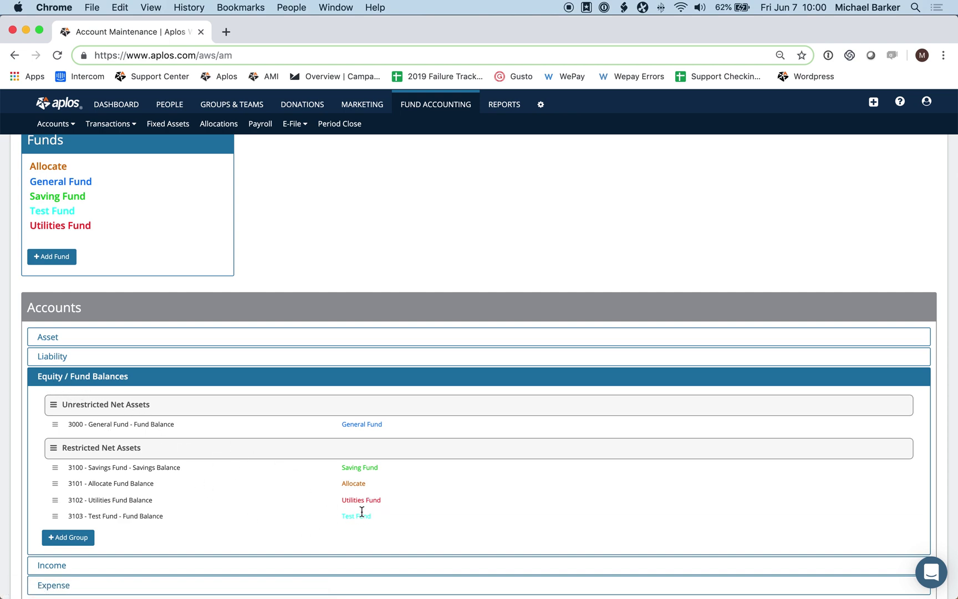
pyautogui.scroll(1, 322, 430)
pyautogui.scroll(2, 294, 377)
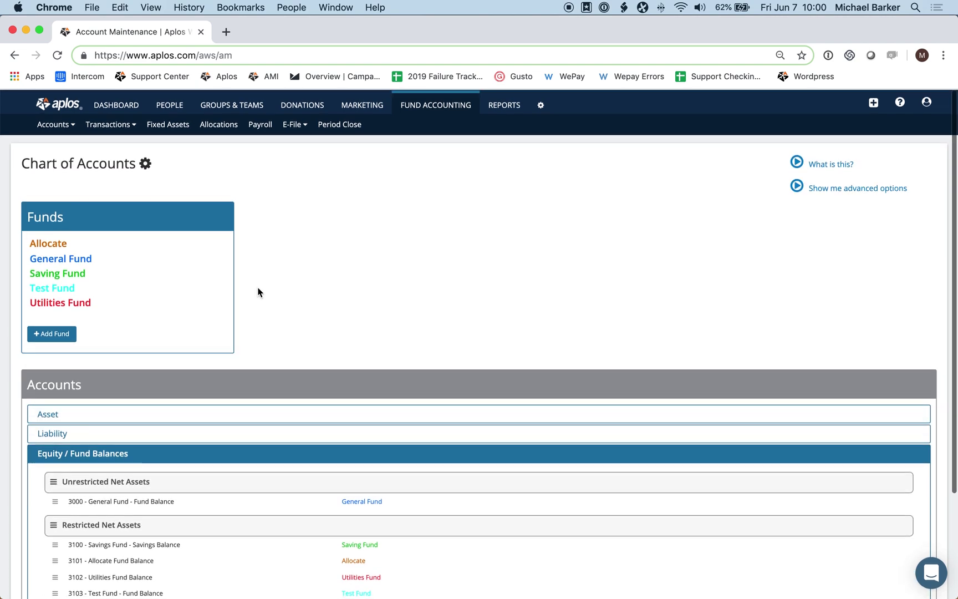
pyautogui.scroll(-2, 233, 191)
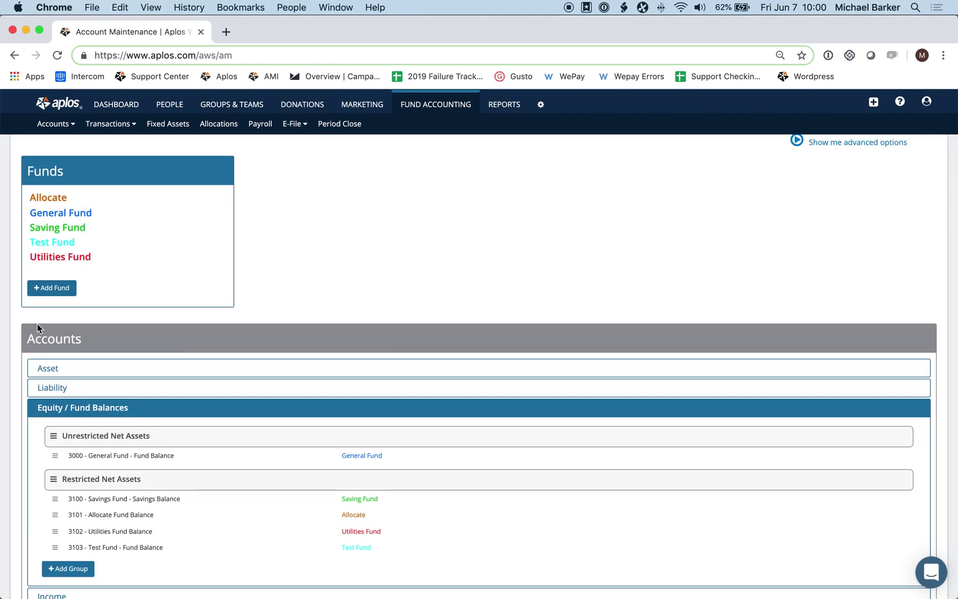
pyautogui.moveTo(26, 339); pyautogui.dragTo(83, 338)
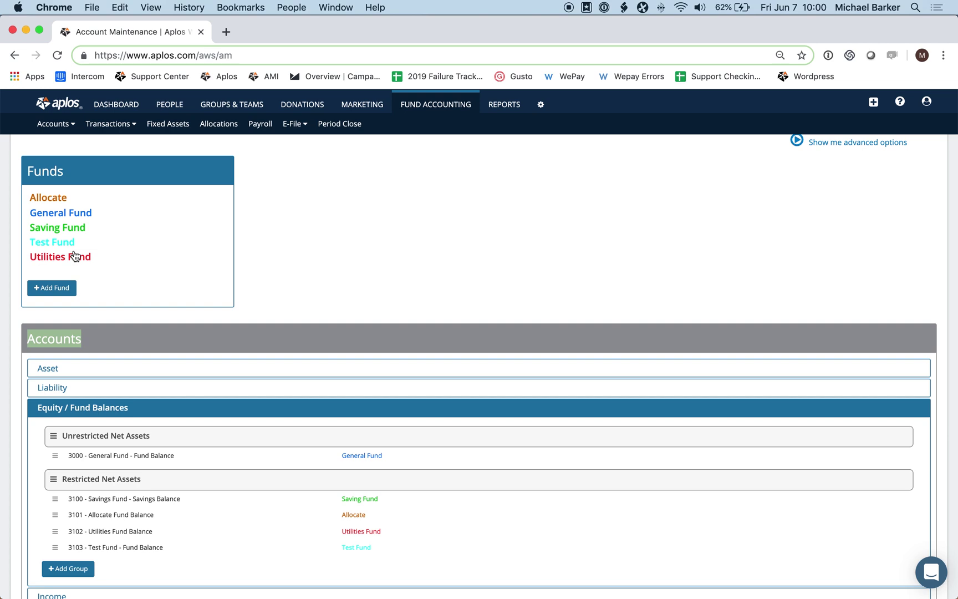
pyautogui.click(87, 340)
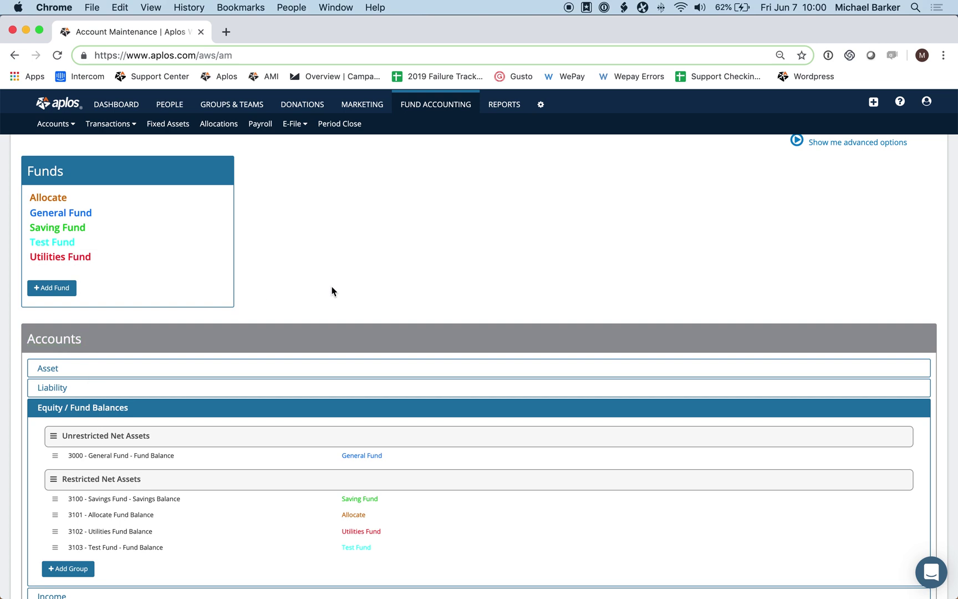
# Step: Expand the Asset accounts and review the Current Assets, Fixed Assets and Accounts Receivable groups
pyautogui.scroll(-3, 332, 289)
pyautogui.click(158, 282)
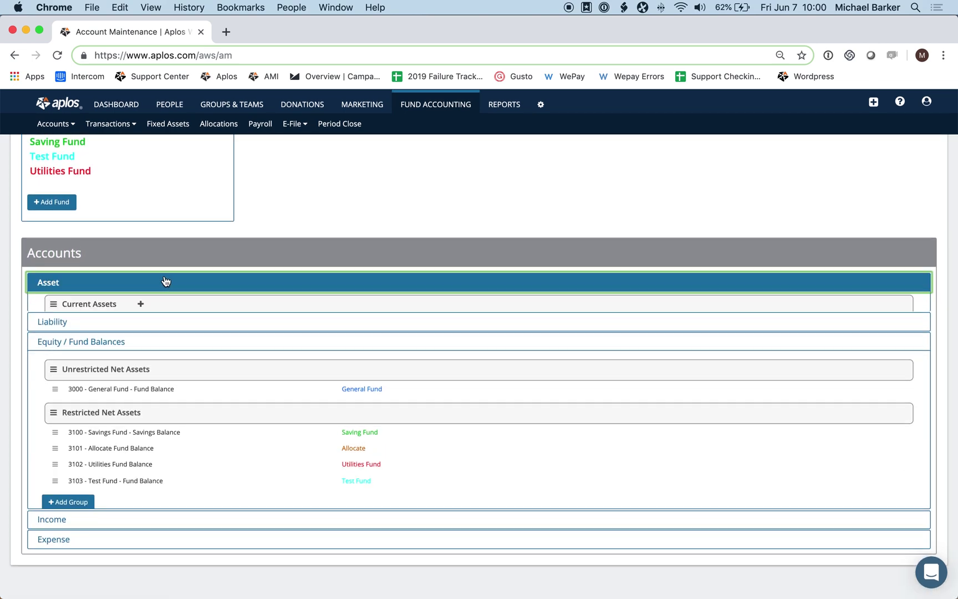
pyautogui.scroll(-3, 304, 235)
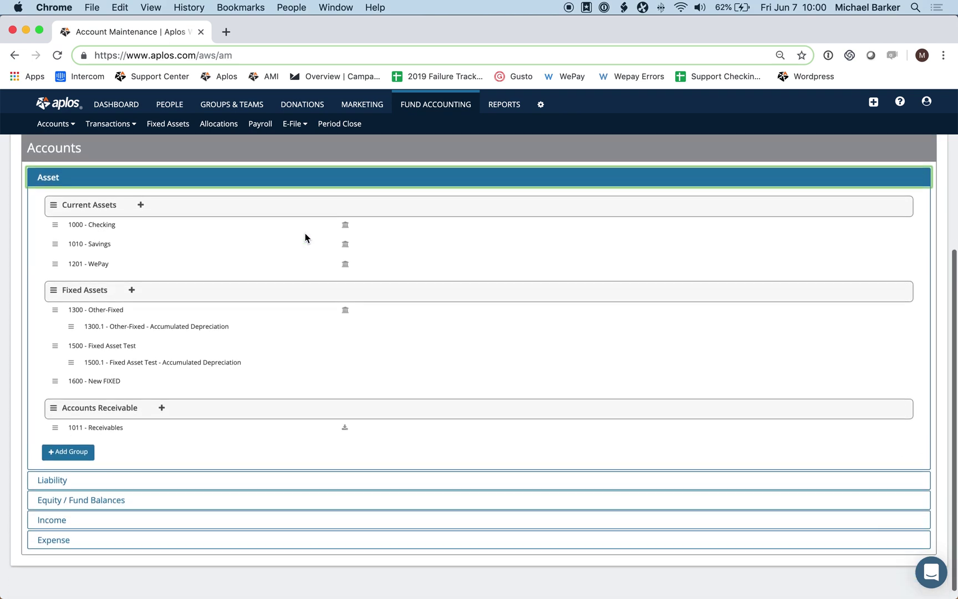
pyautogui.scroll(1, 305, 237)
pyautogui.scroll(-2, 304, 238)
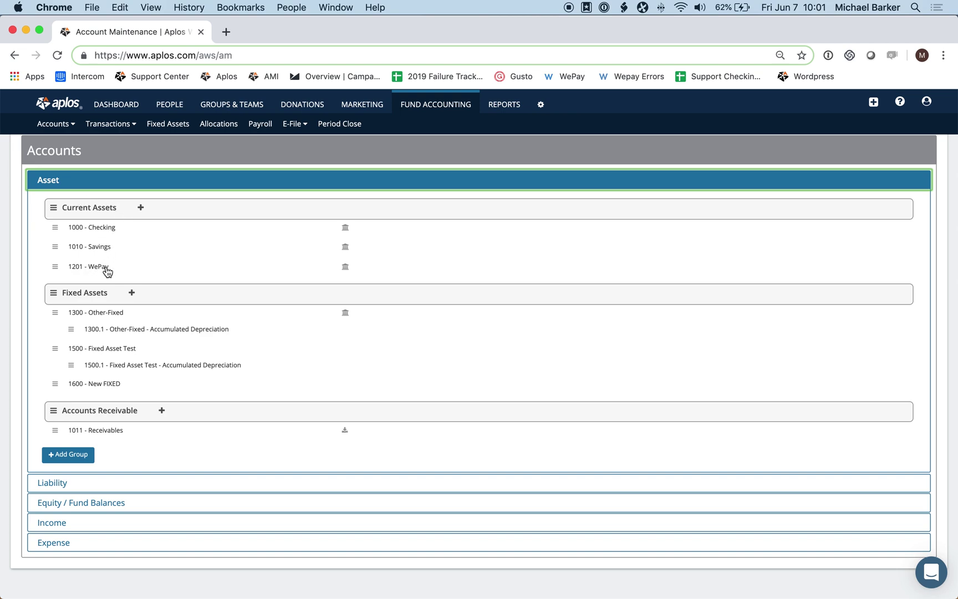
# Step: Start a new account under Current Assets with number 1100 and the name Test Account
pyautogui.scroll(1, 141, 246)
pyautogui.scroll(1, 143, 246)
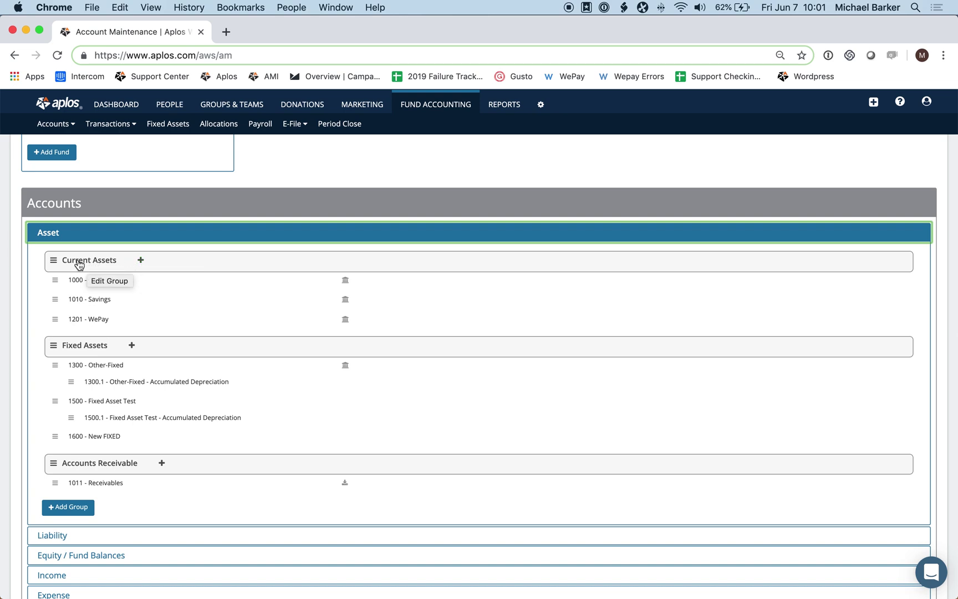
pyautogui.click(141, 263)
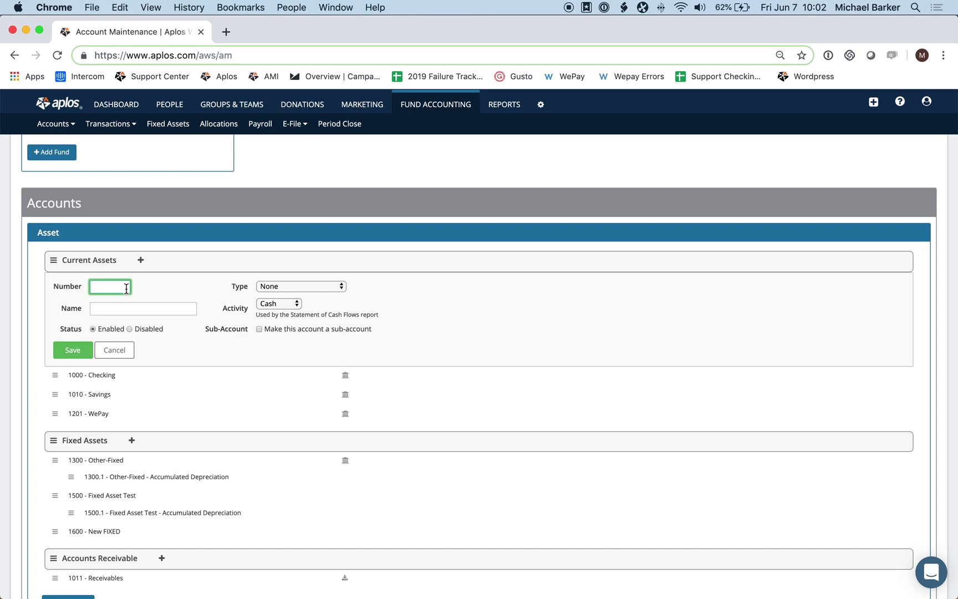
pyautogui.write('12')
pyautogui.write('00')
pyautogui.press('BackSpace')
pyautogui.press('BackSpace')
pyautogui.press('BackSpace')
pyautogui.write('100')
pyautogui.click(146, 307)
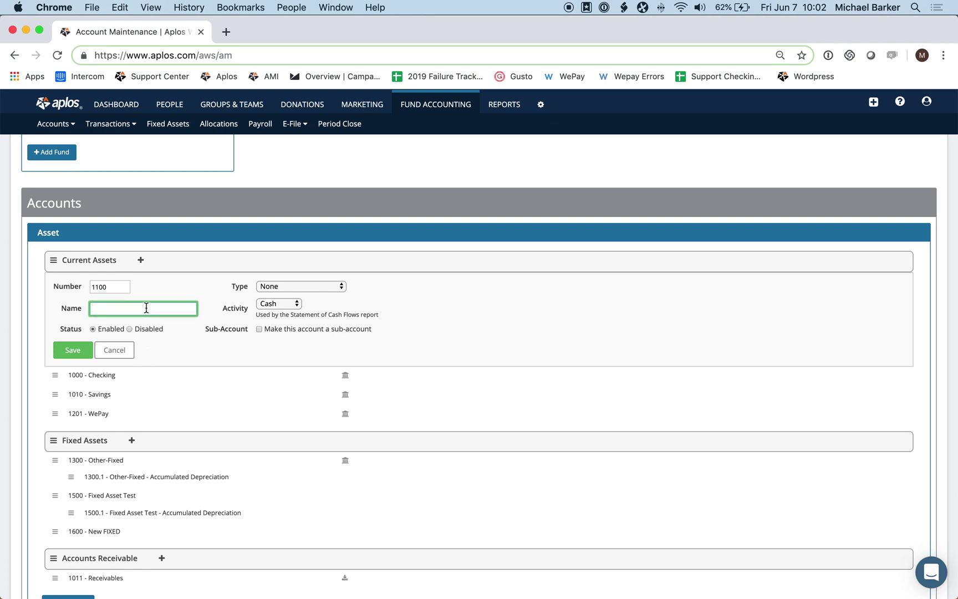
pyautogui.write('Test Account')
# Step: Set the new account's type to Use as a register, keep its activity as Cash and review the activity note
pyautogui.click(307, 287)
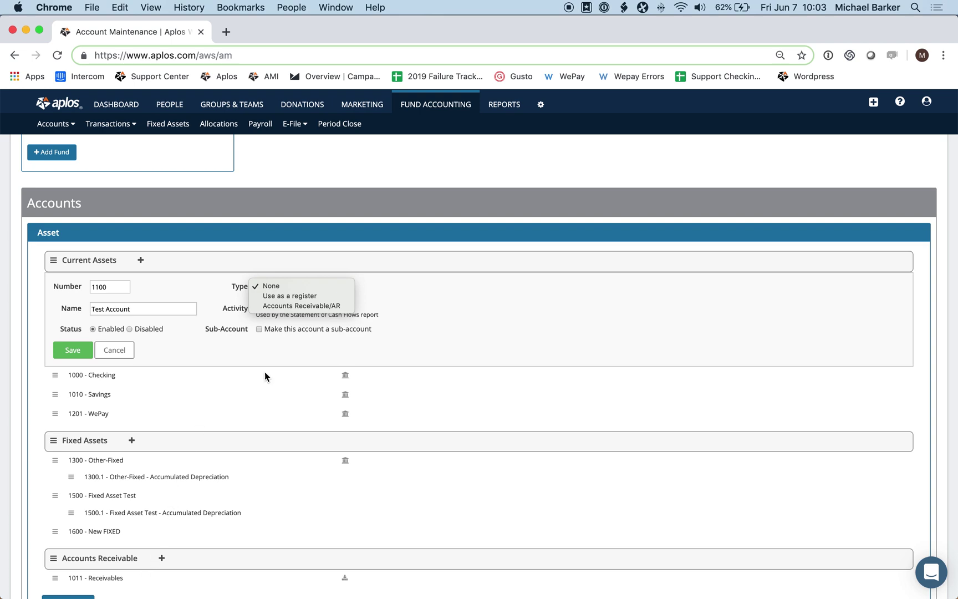
pyautogui.click(326, 296)
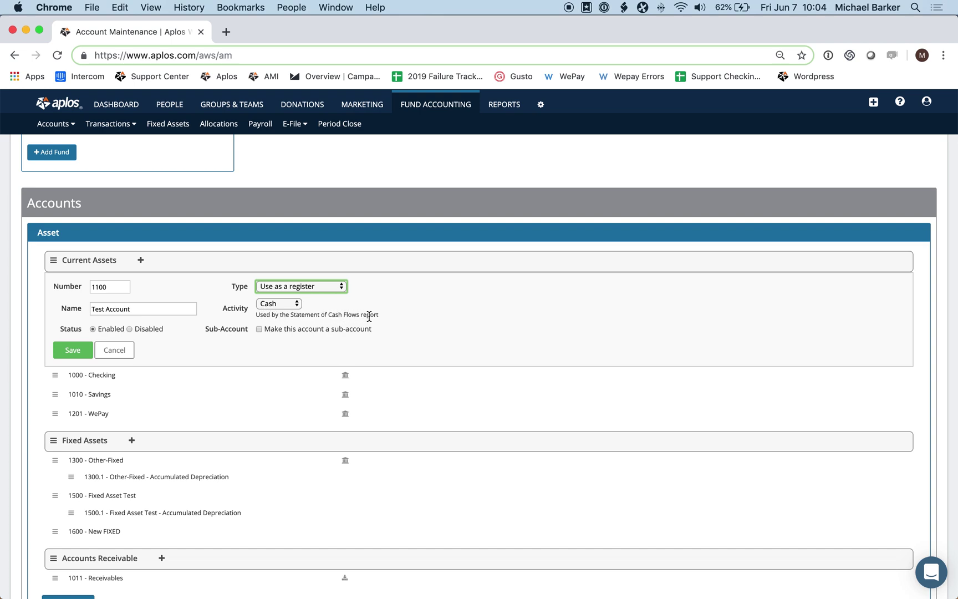
pyautogui.click(297, 305)
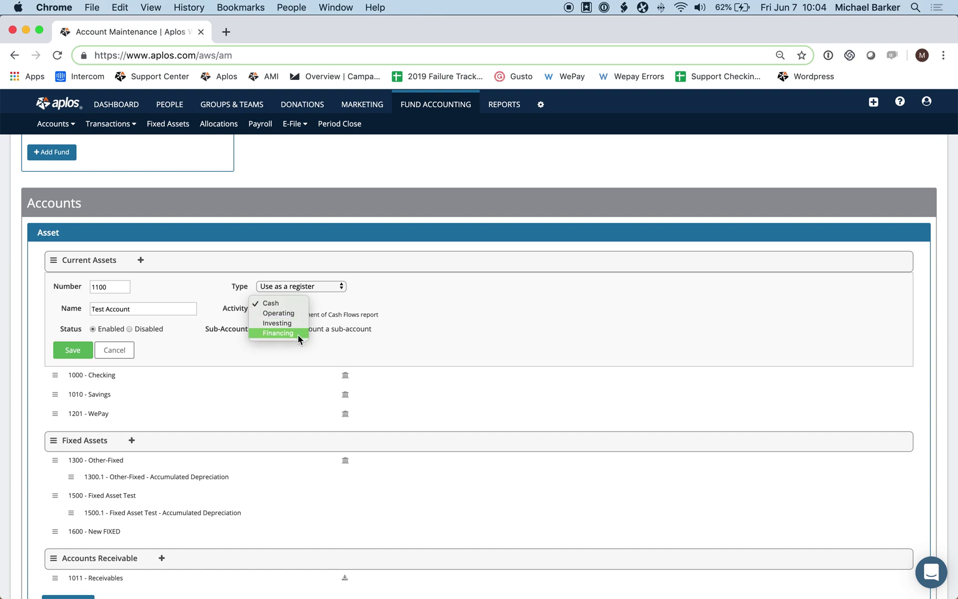
pyautogui.click(314, 308)
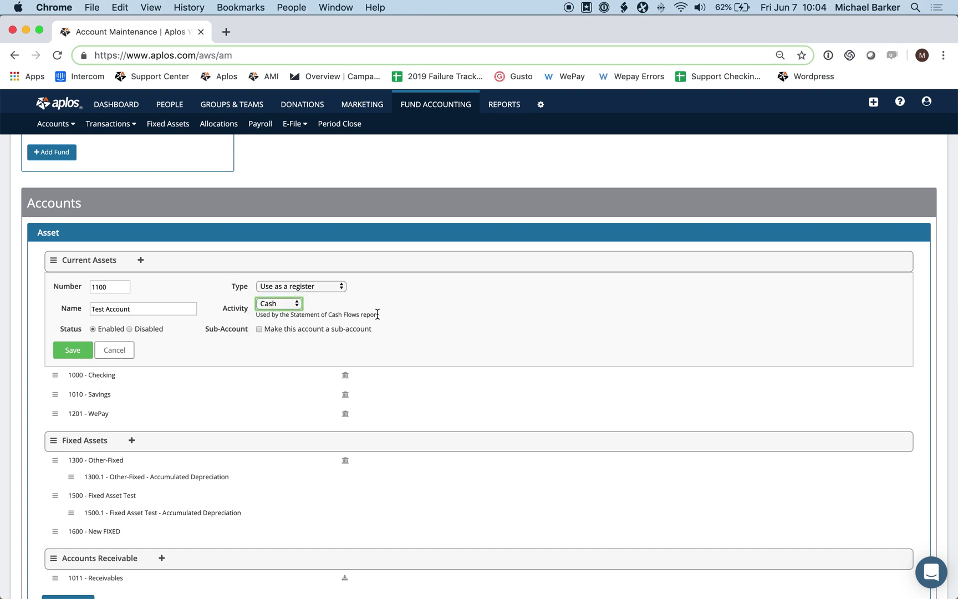
pyautogui.moveTo(383, 316); pyautogui.dragTo(255, 315)
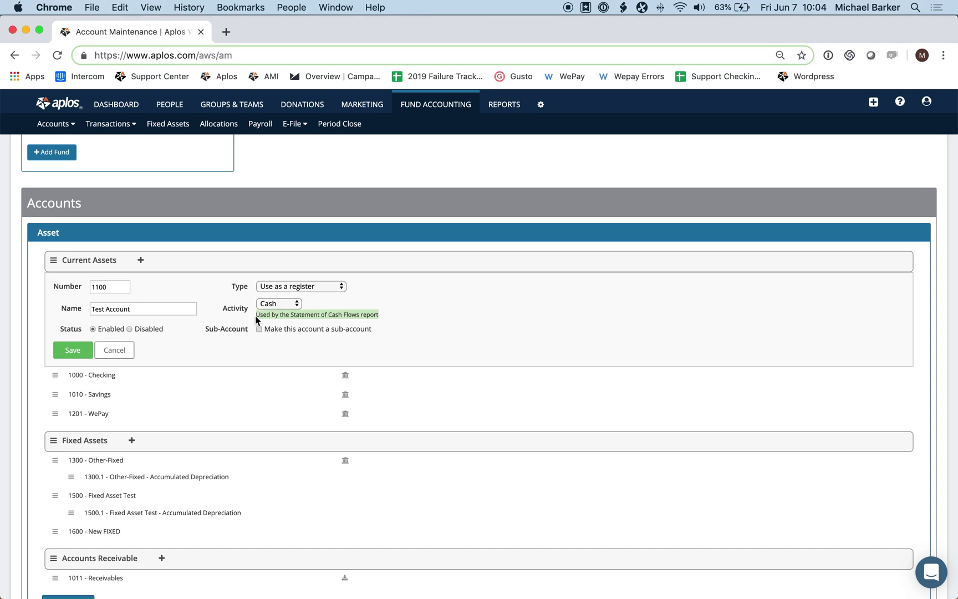
pyautogui.click(416, 311)
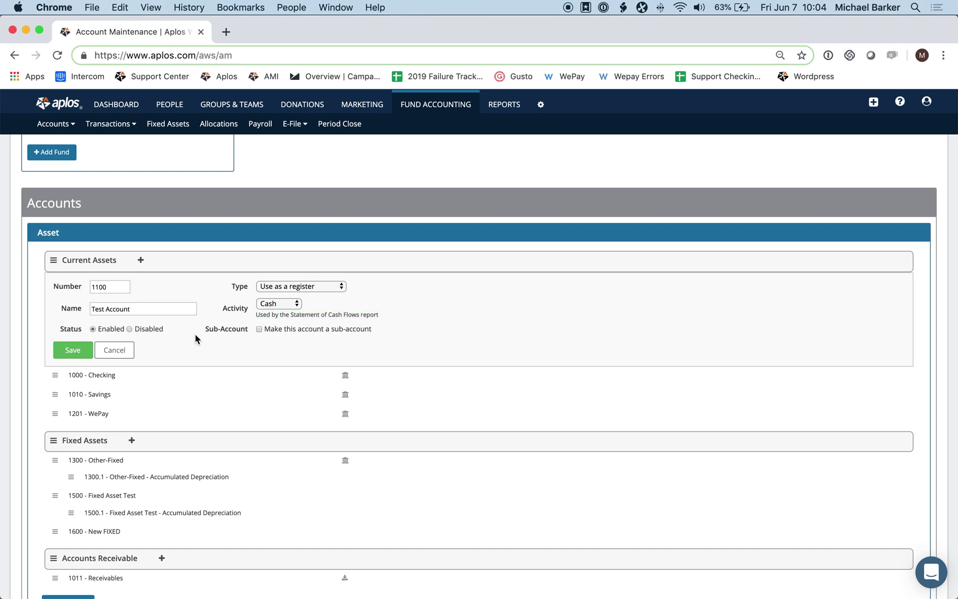
# Step: Try the sub-account option on the new account, compare it with the Fixed Assets sub-accounts, and turn it off again
pyautogui.click(259, 328)
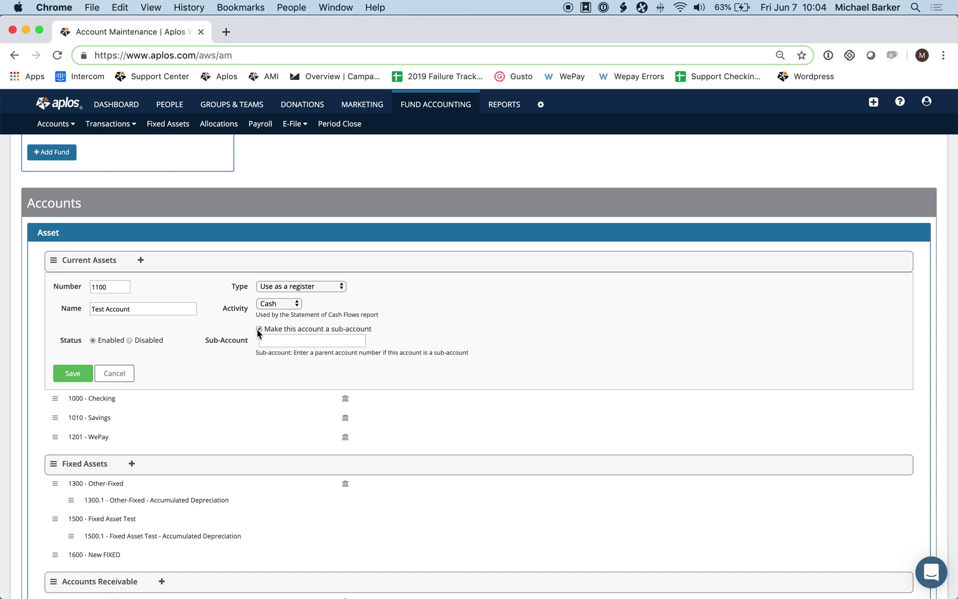
pyautogui.scroll(-4, 170, 470)
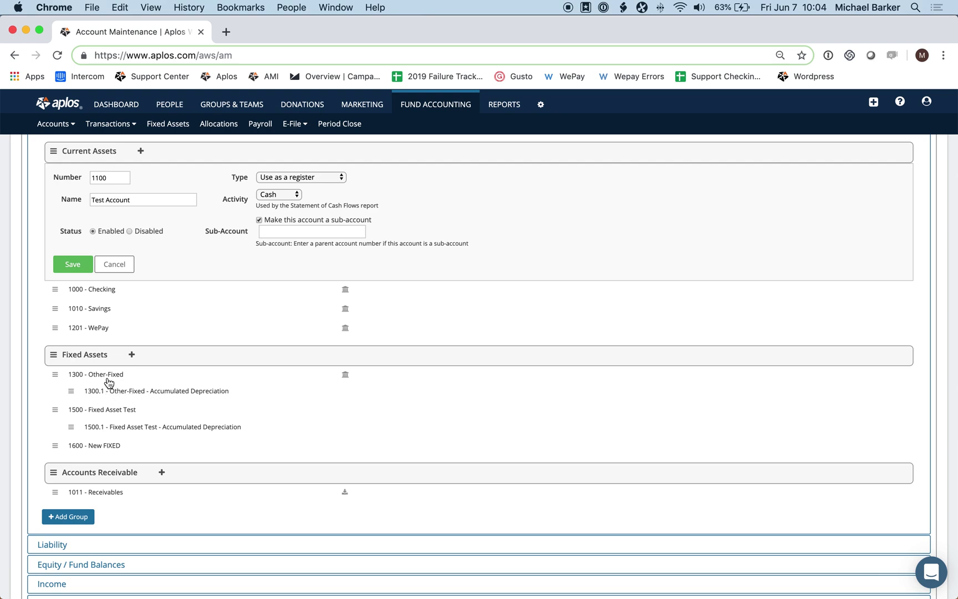
pyautogui.scroll(1, 183, 392)
pyautogui.scroll(4, 184, 392)
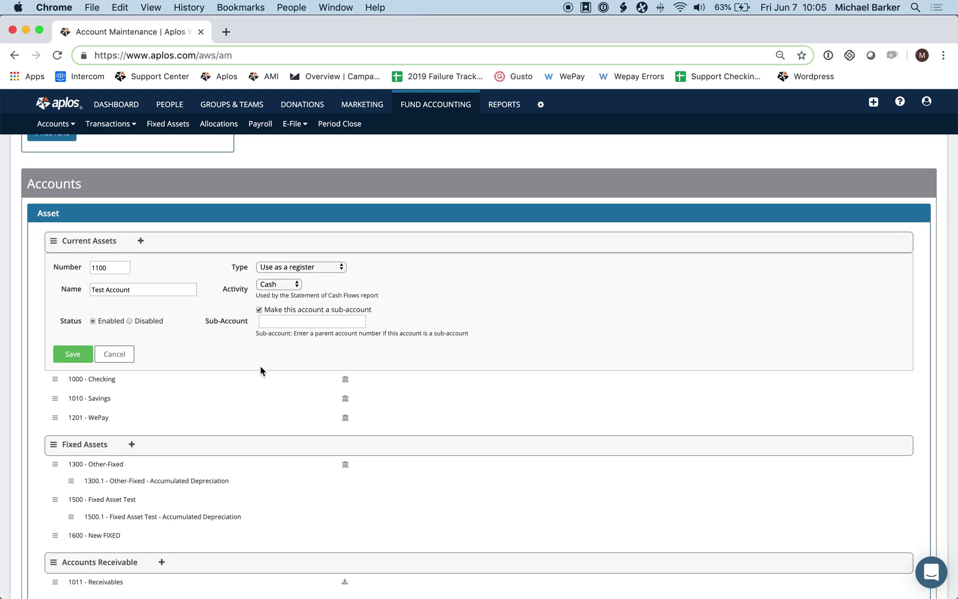
pyautogui.click(259, 310)
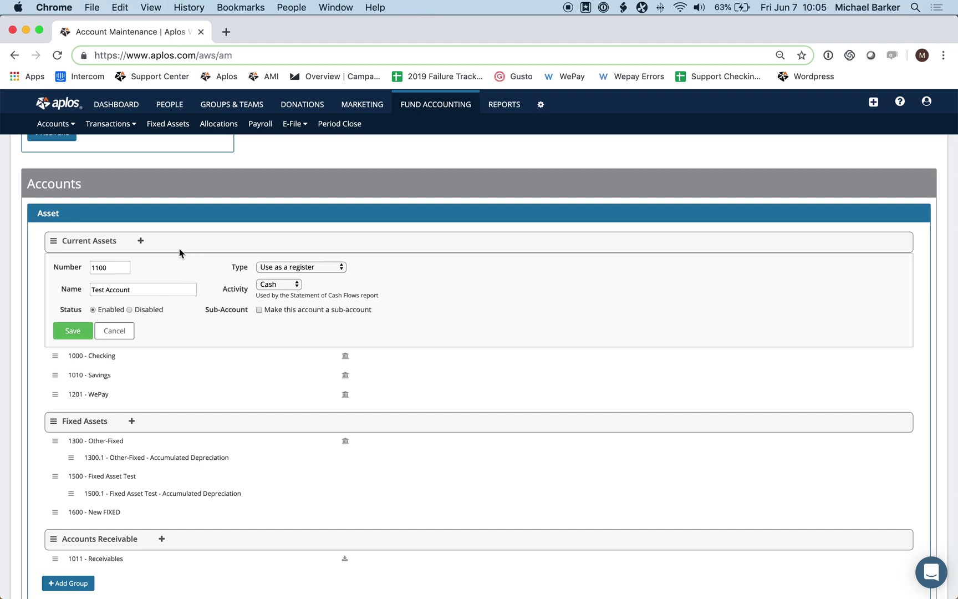
# Step: Save the new account and check its entry in the Current Assets group
pyautogui.click(78, 338)
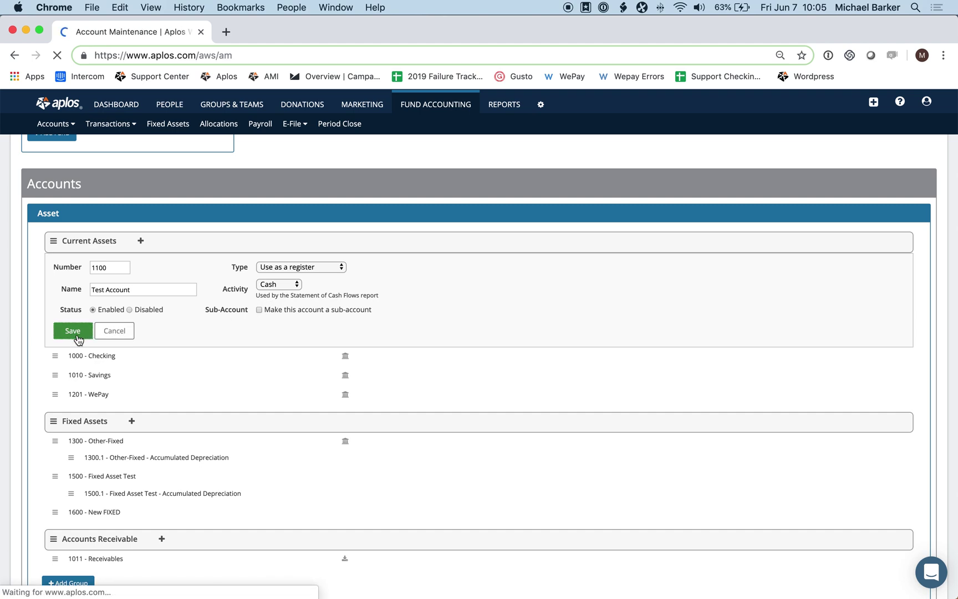
pyautogui.scroll(-3, 131, 383)
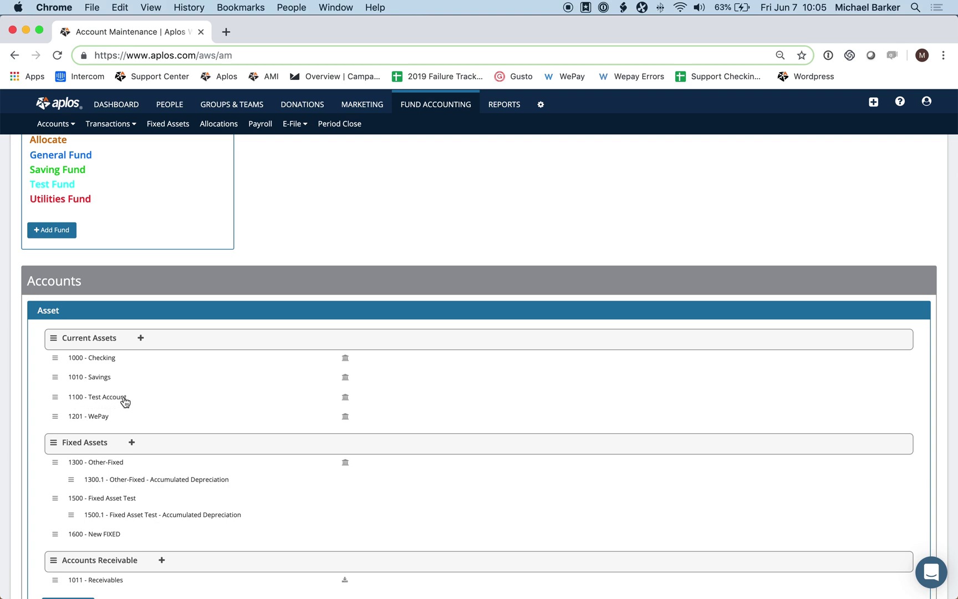
# Step: Duplicate the Account Maintenance browser tab and open the account register in the copy
pyautogui.rightClick(146, 33)
pyautogui.click(185, 75)
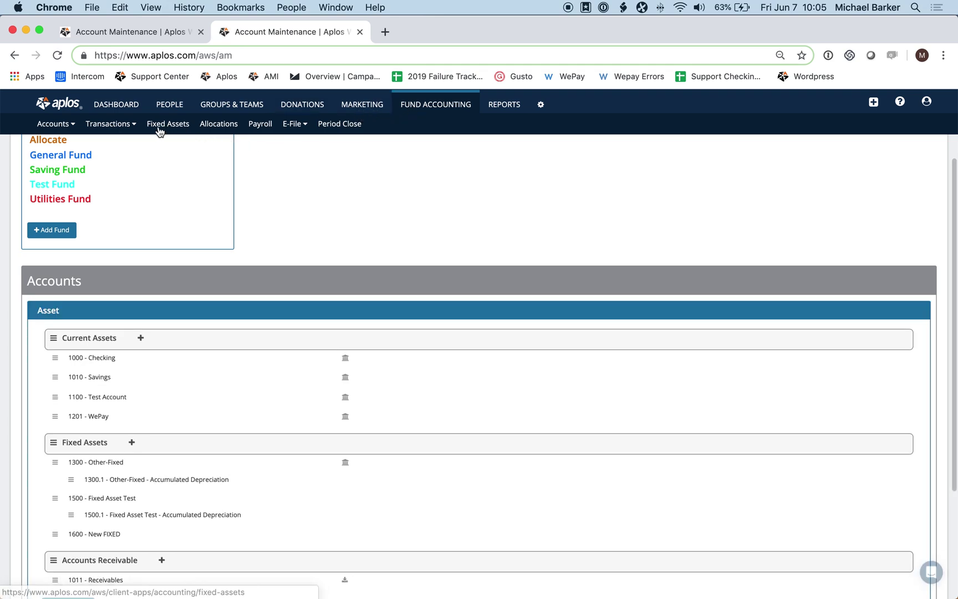
pyautogui.click(110, 124)
pyautogui.click(107, 143)
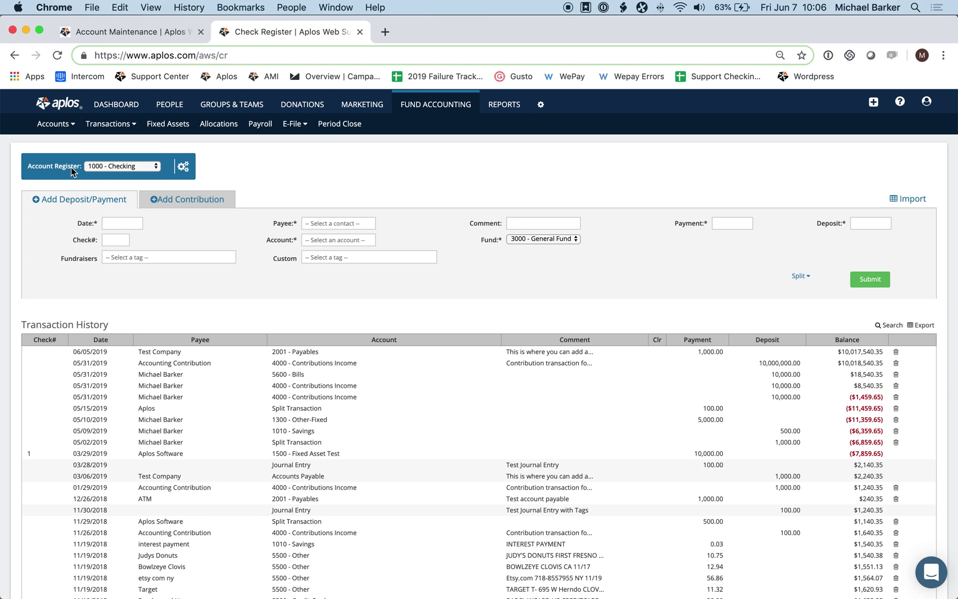
# Step: Compare the Current Assets register accounts with the register's account list, view the 1100 - Test Account register, and return to 1000 - Checking
pyautogui.click(161, 32)
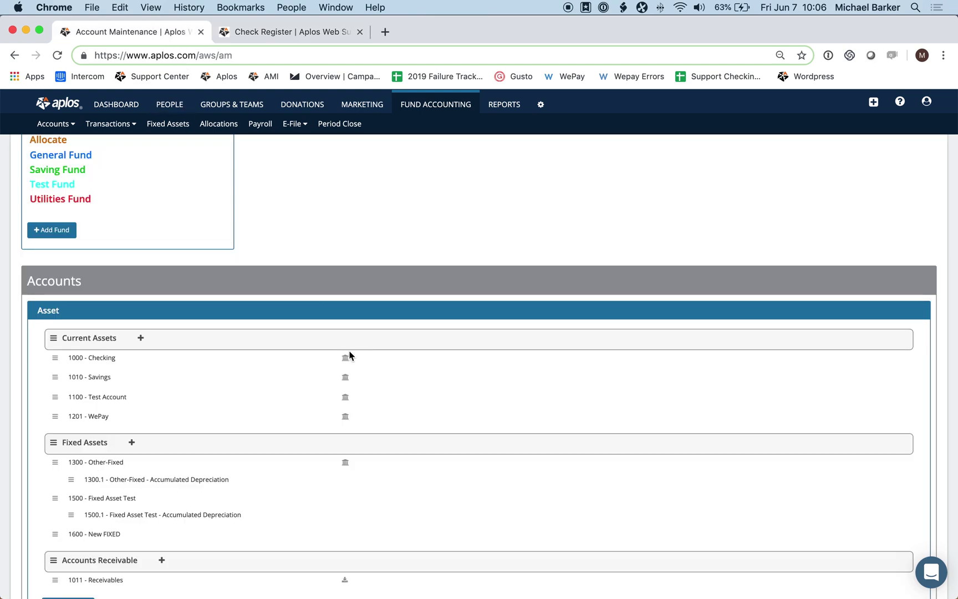
pyautogui.click(288, 33)
pyautogui.click(155, 168)
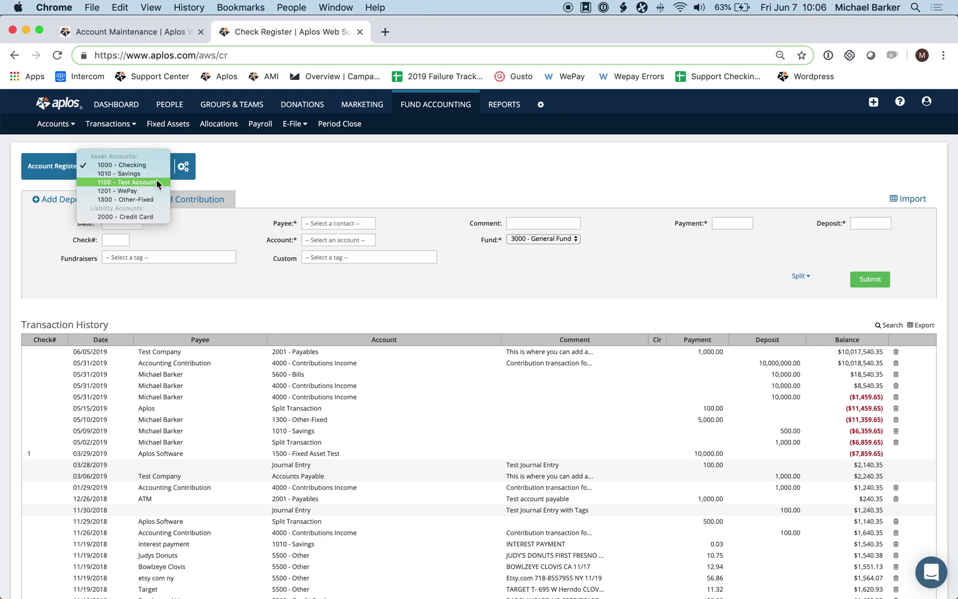
pyautogui.click(158, 185)
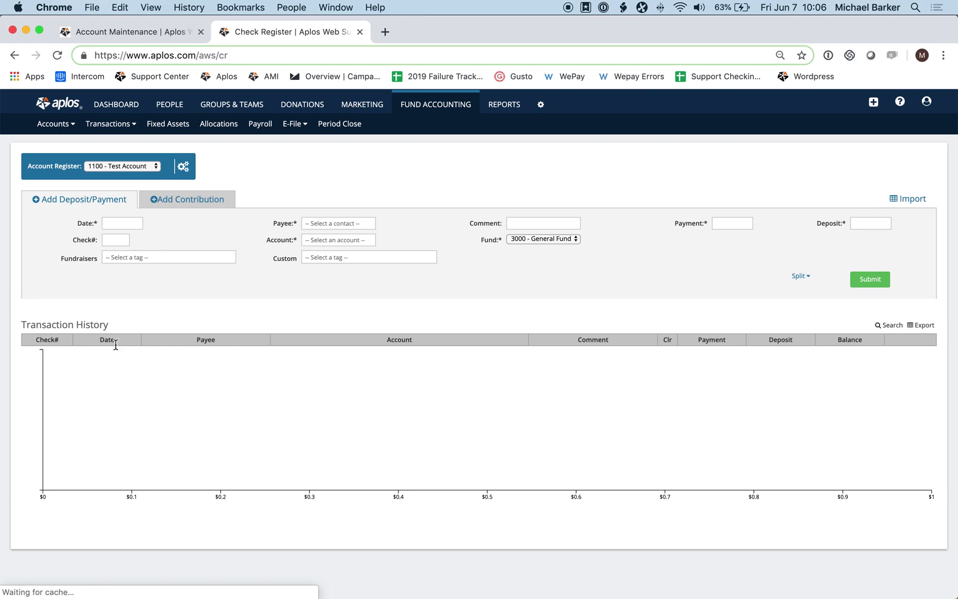
pyautogui.click(147, 167)
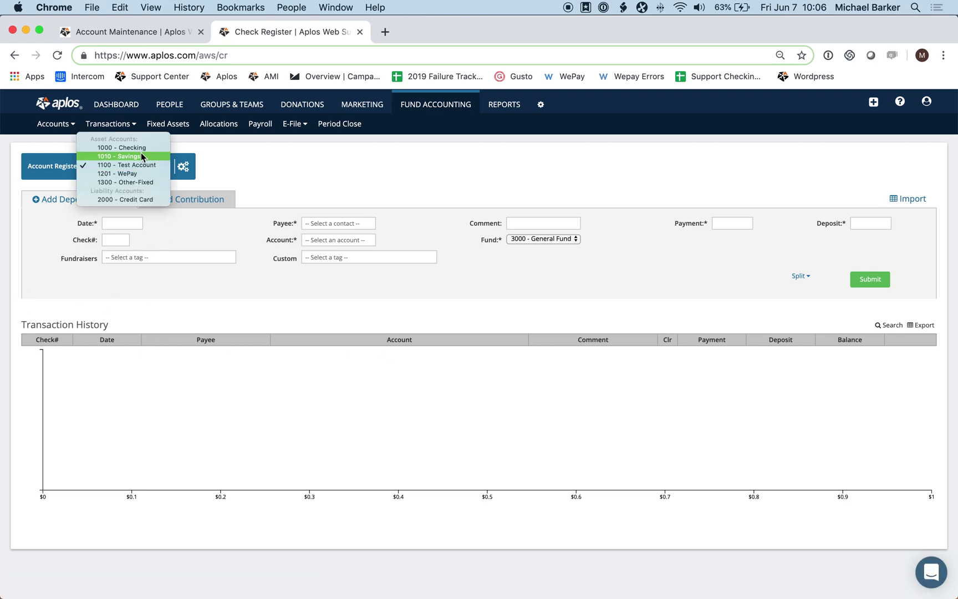
pyautogui.click(161, 148)
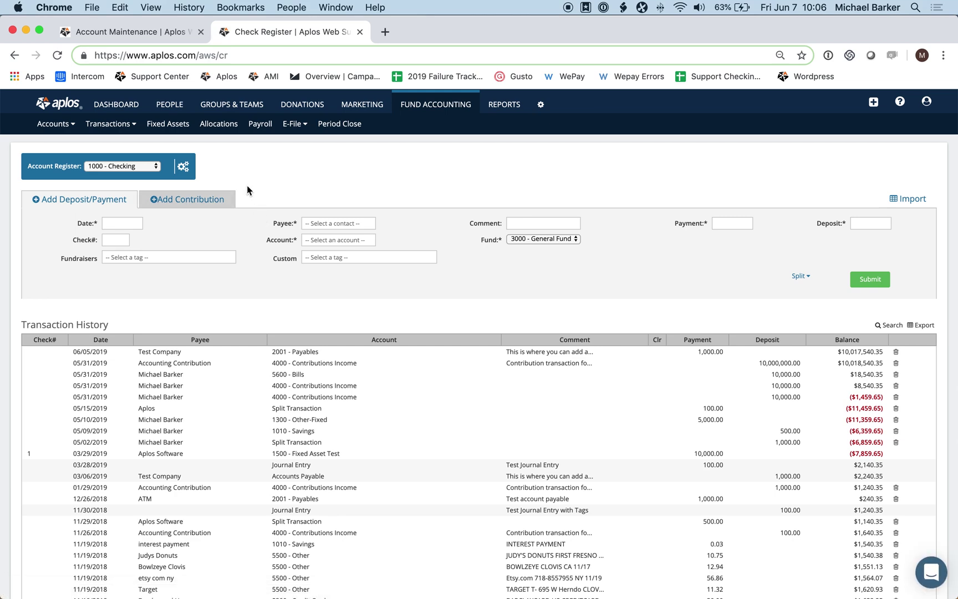
# Step: Return to the chart of accounts, review the Asset accounts and expand the Liability accounts
pyautogui.click(178, 35)
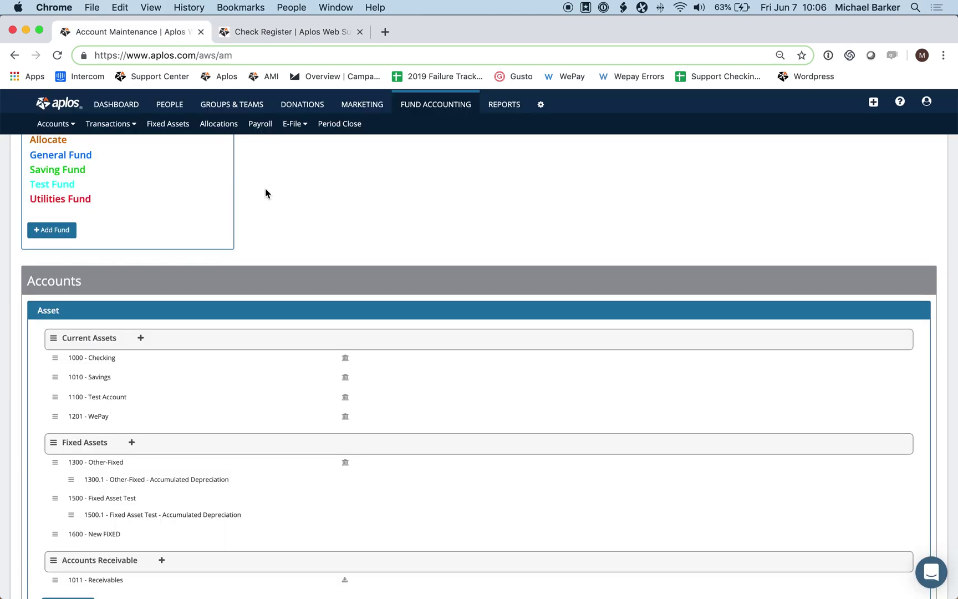
pyautogui.scroll(-3, 326, 217)
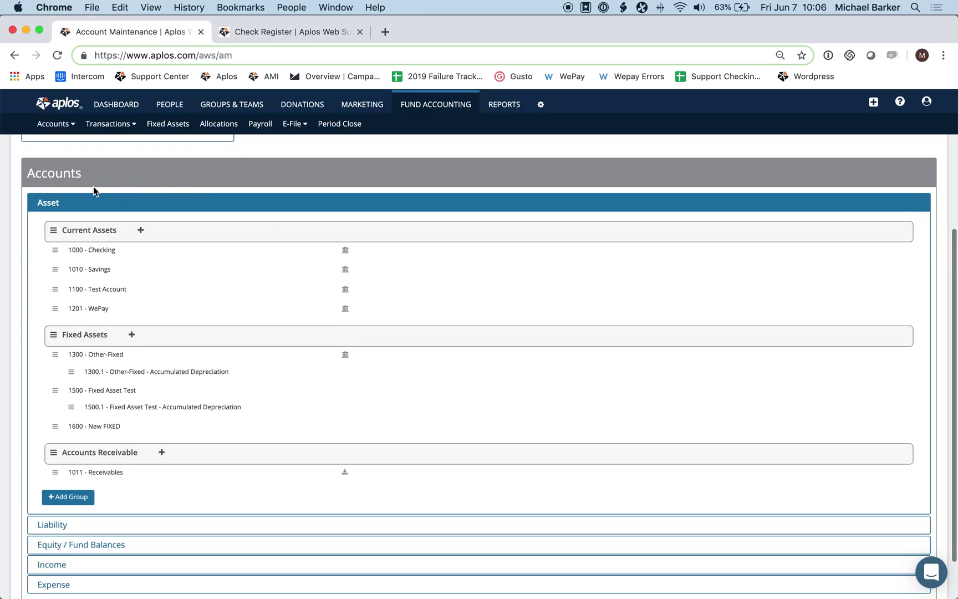
pyautogui.click(67, 208)
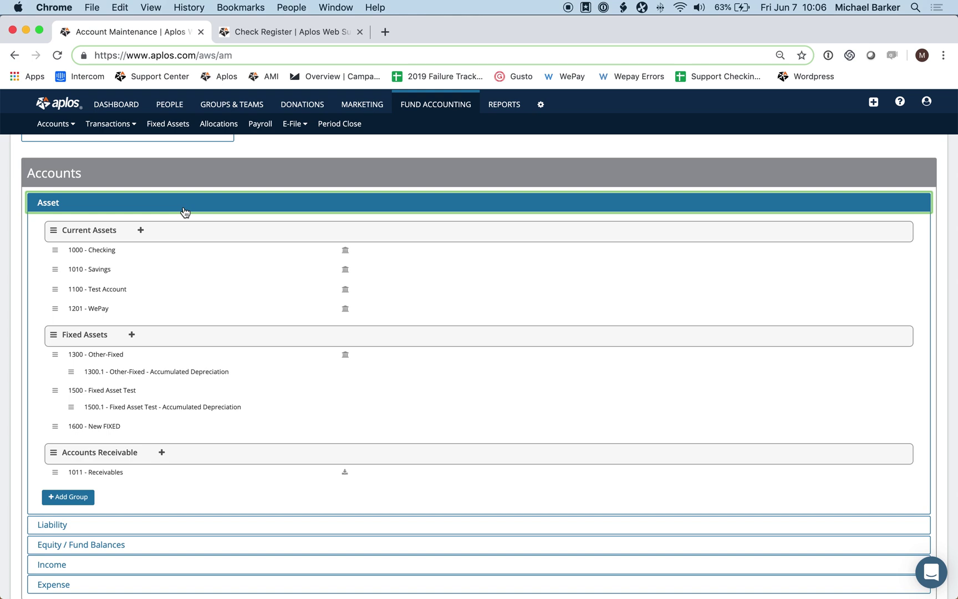
pyautogui.scroll(-2, 185, 211)
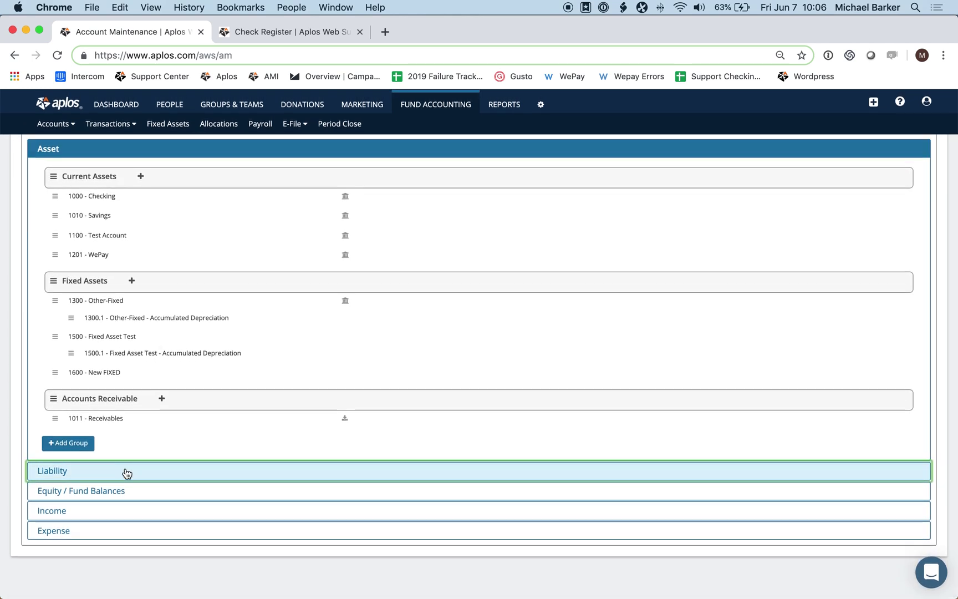
pyautogui.click(135, 470)
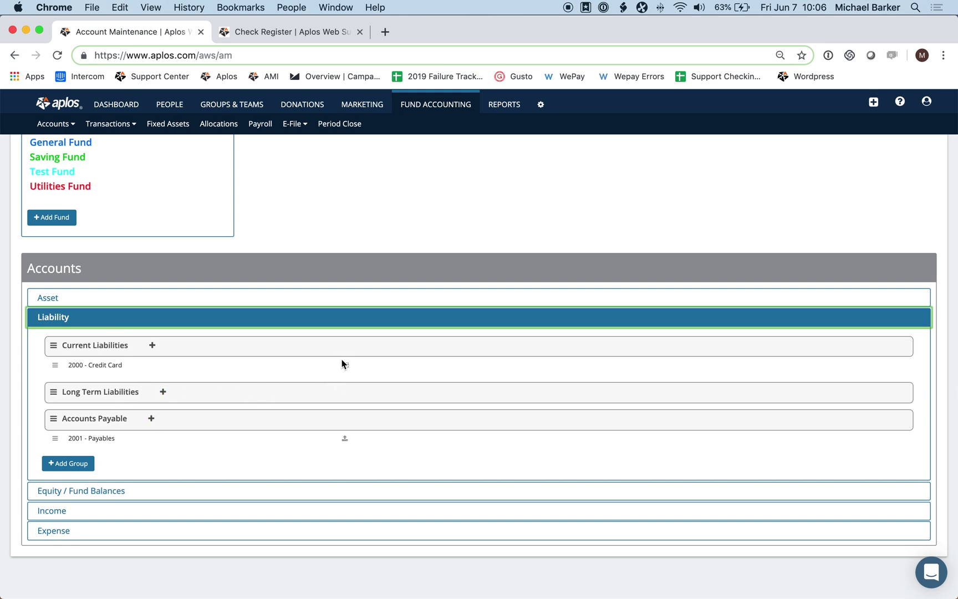
# Step: Check the register's account list for the 2000 - Credit Card liability account
pyautogui.click(292, 33)
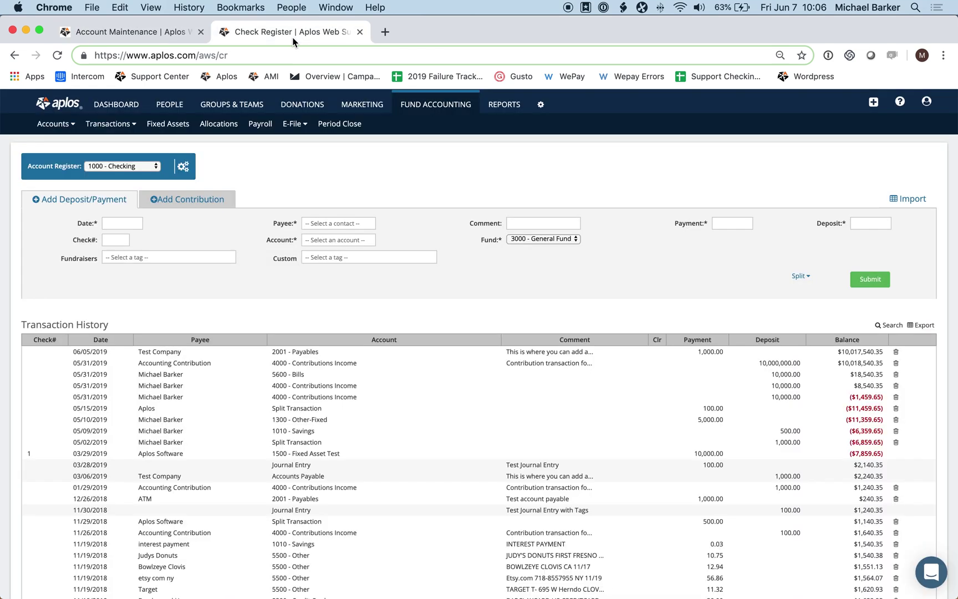
pyautogui.click(156, 167)
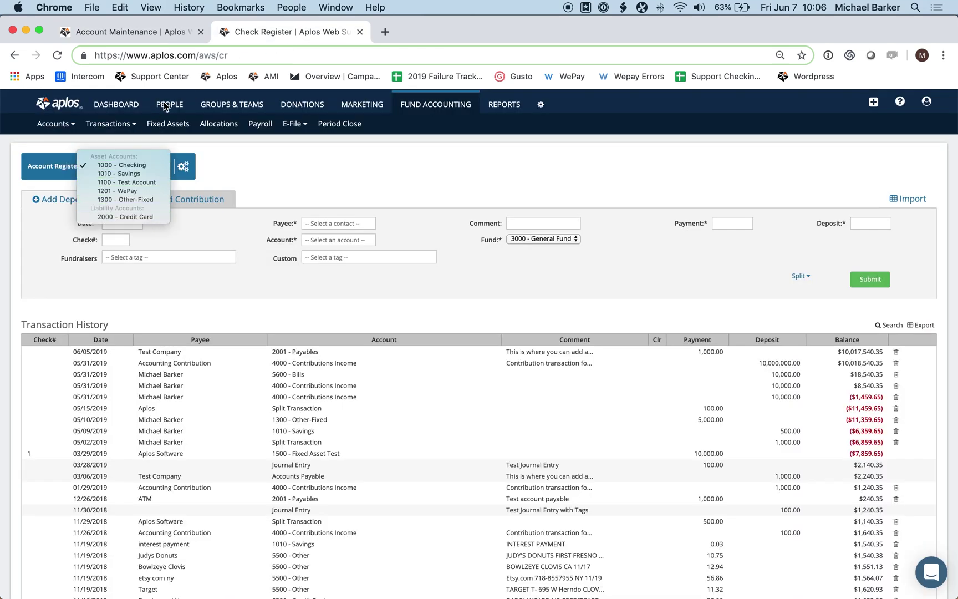
pyautogui.click(164, 34)
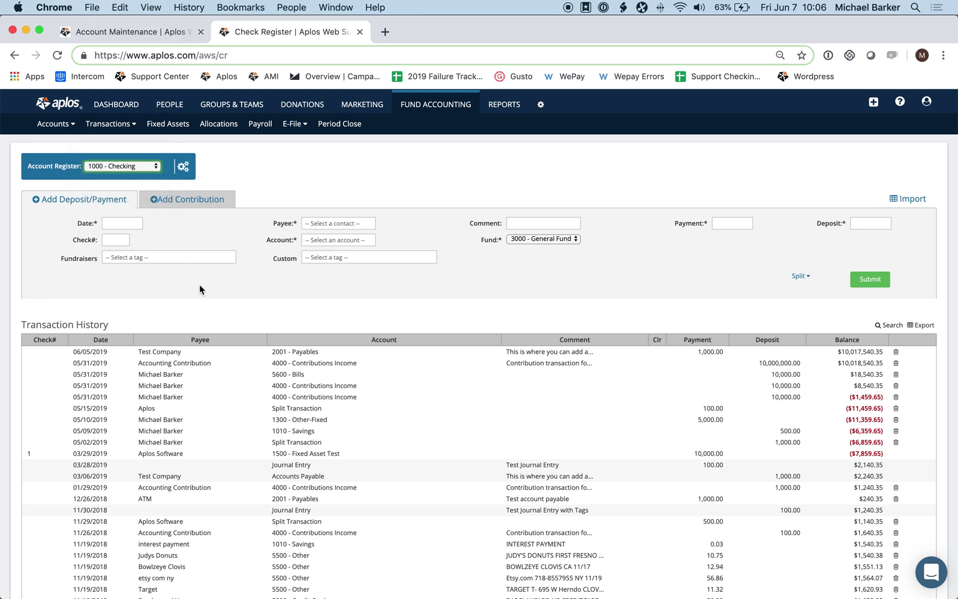
# Step: Return to the chart of accounts, view the new account form under Current Liabilities and cancel it
pyautogui.click(165, 35)
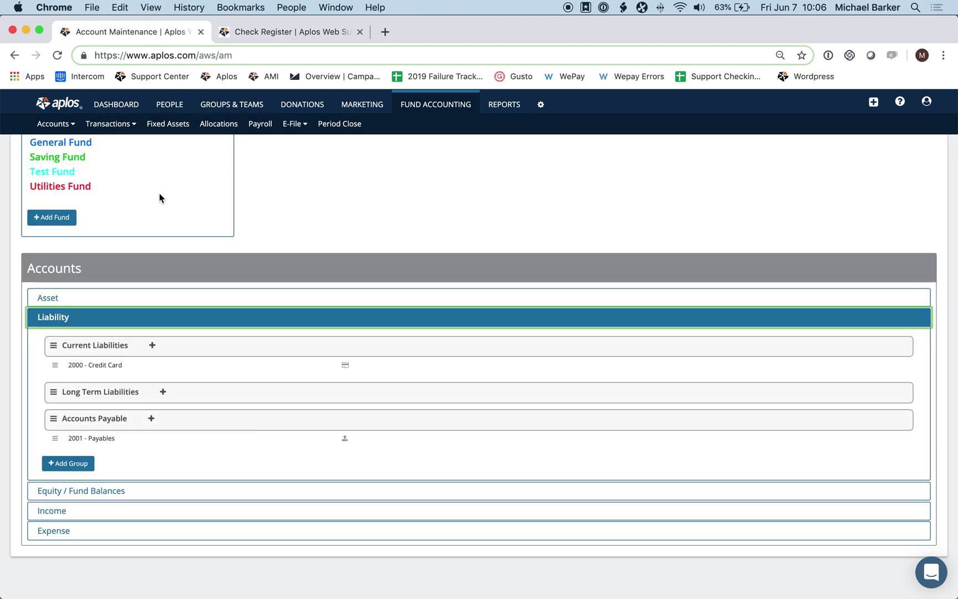
pyautogui.click(153, 347)
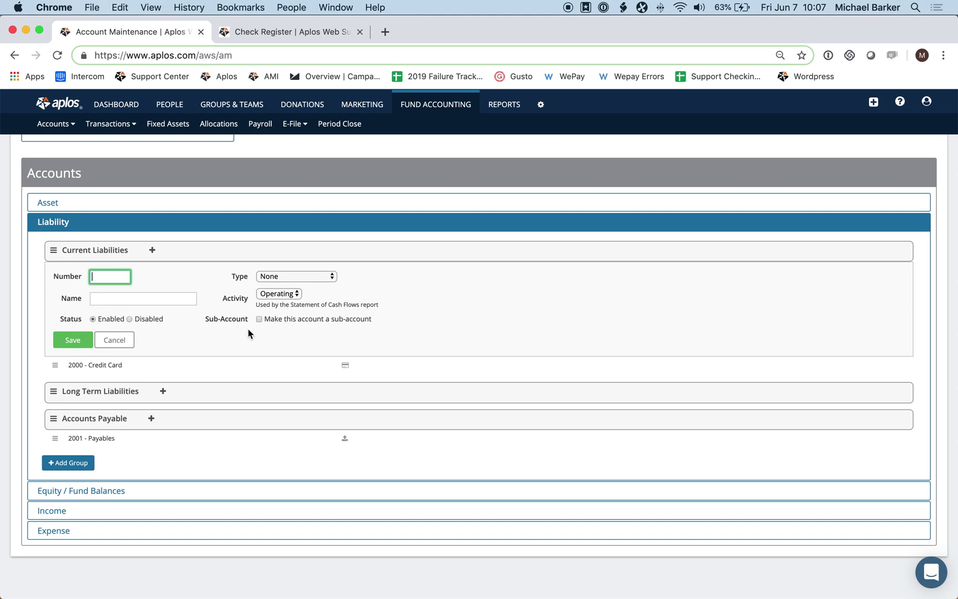
pyautogui.click(114, 340)
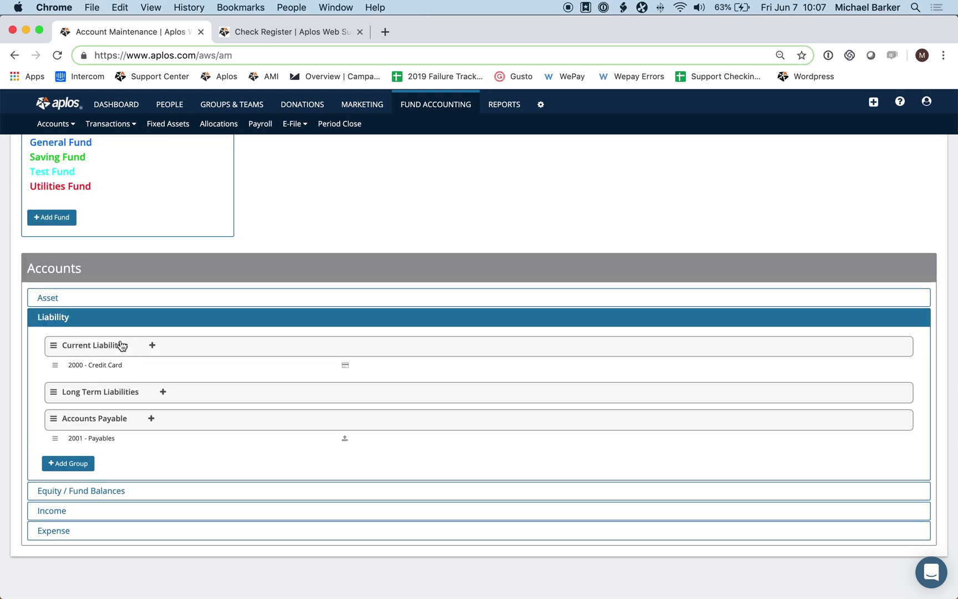
# Step: Expand the Equity / Fund Balances accounts and compare them with the Funds list
pyautogui.click(139, 491)
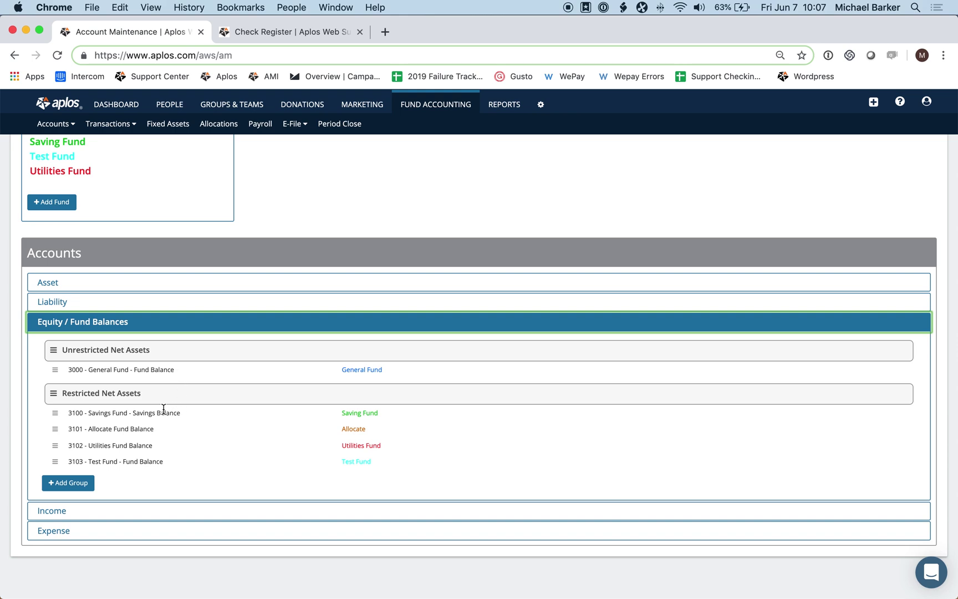
pyautogui.scroll(3, 252, 447)
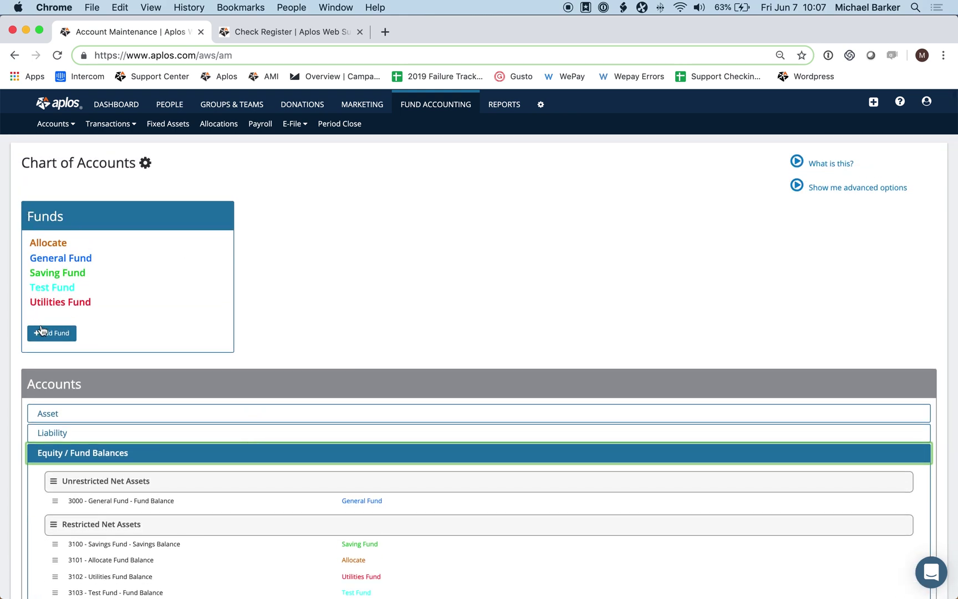
# Step: Review the Liability account groups and the Asset account groups in the chart of accounts
pyautogui.scroll(-3, 187, 340)
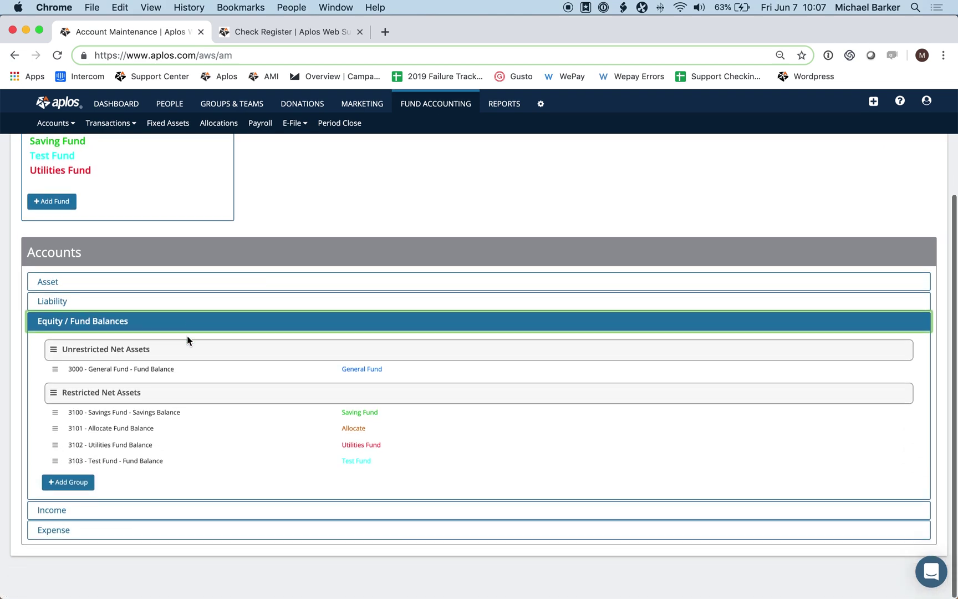
pyautogui.click(117, 302)
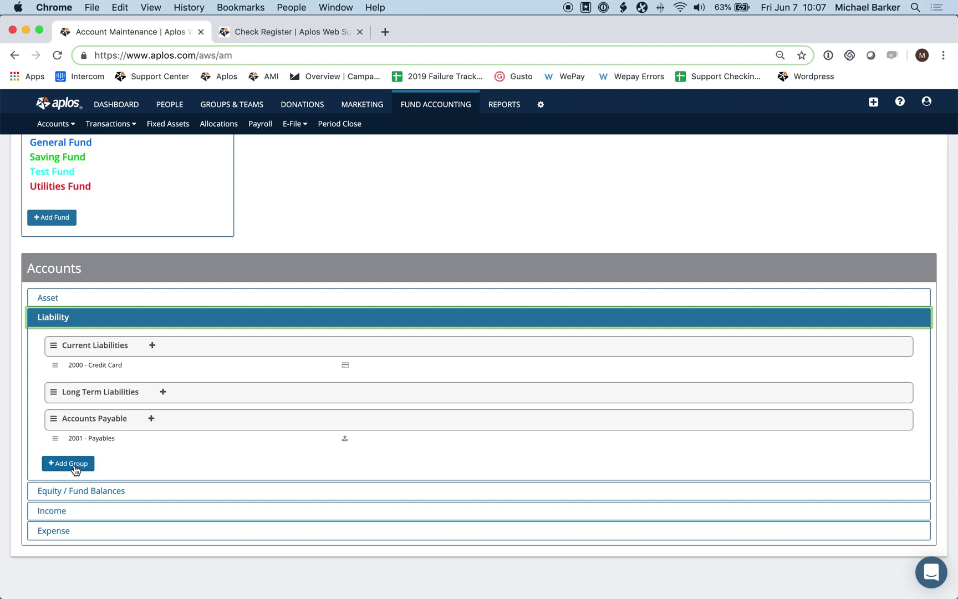
pyautogui.click(111, 299)
pyautogui.scroll(-5, 115, 389)
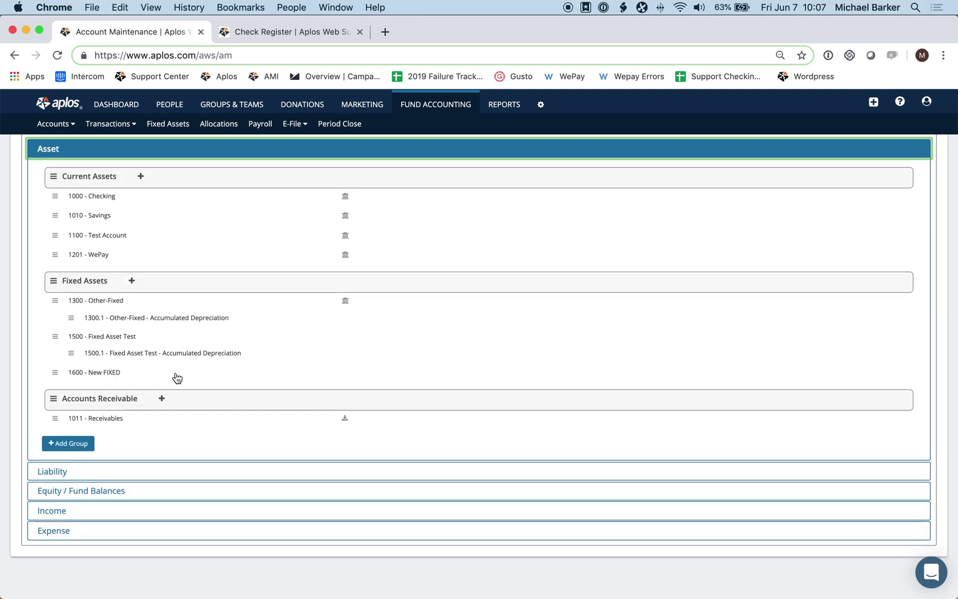
pyautogui.scroll(1, 177, 379)
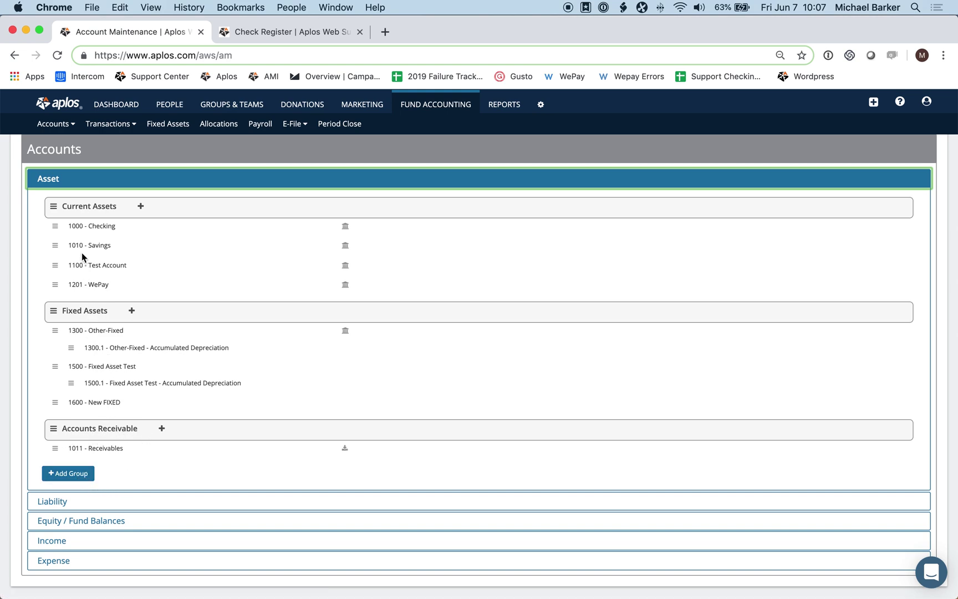
pyautogui.moveTo(55, 245)
pyautogui.mouseDown()
pyautogui.moveTo(62, 242)
pyautogui.moveTo(60, 259)
pyautogui.moveTo(58, 235)
pyautogui.moveTo(57, 243)
pyautogui.moveTo(45, 242)
pyautogui.moveTo(77, 249)
pyautogui.moveTo(43, 244)
pyautogui.moveTo(28, 225)
pyautogui.moveTo(38, 242)
pyautogui.mouseUp()
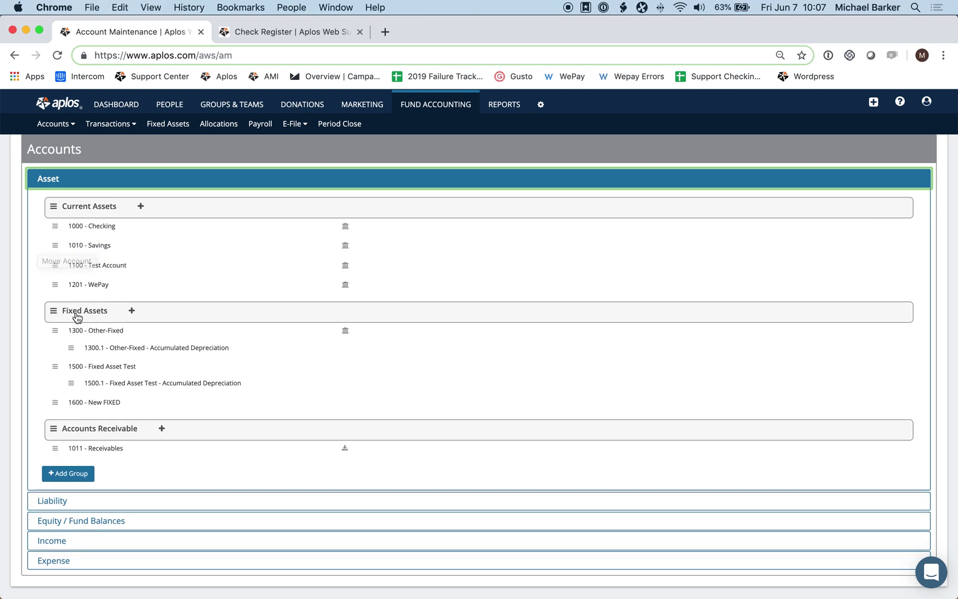
# Step: Add an asset group named Test Group and move the 1201 - WePay account from Current Assets into it
pyautogui.click(82, 479)
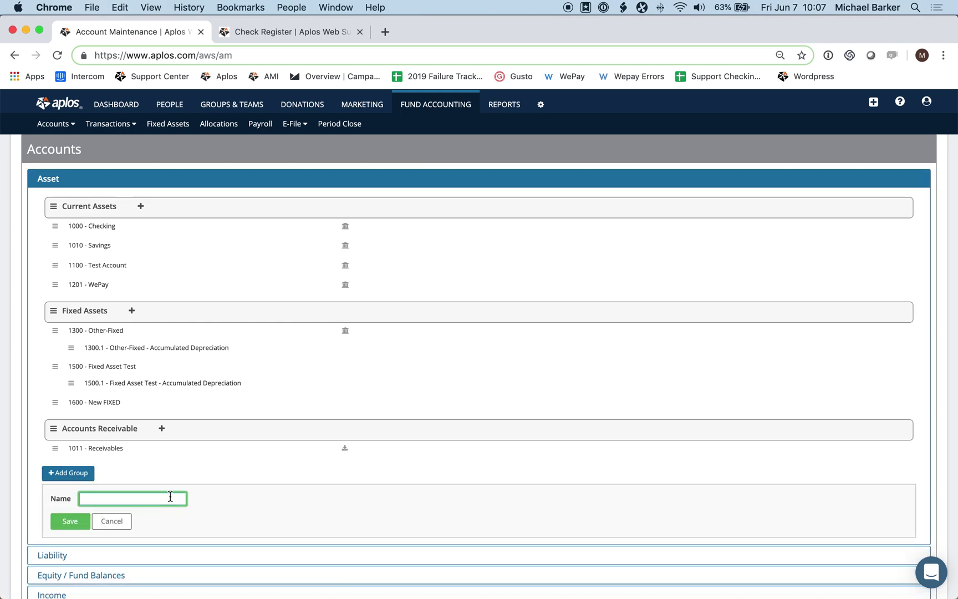
pyautogui.write('Test - g')
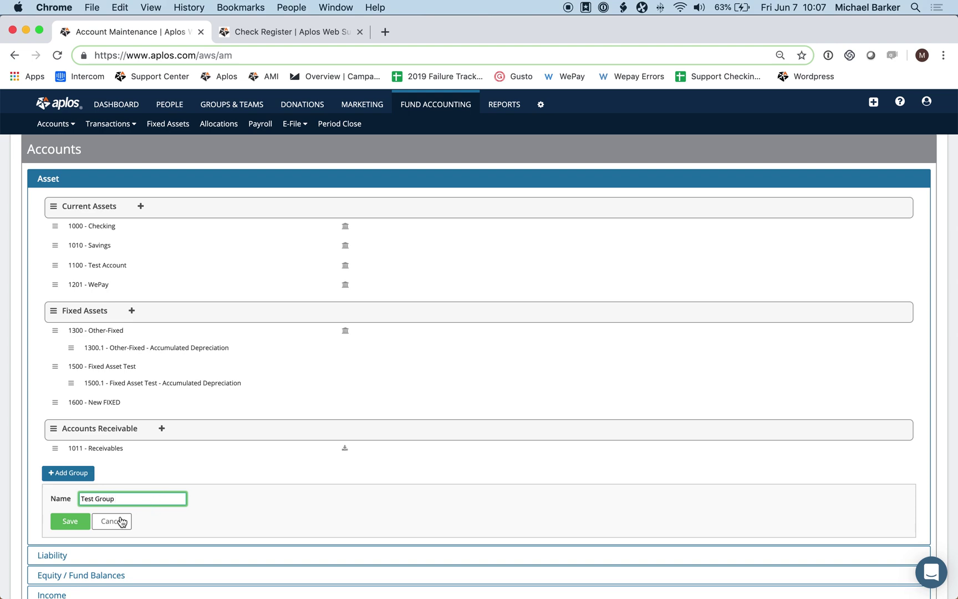
pyautogui.click(71, 522)
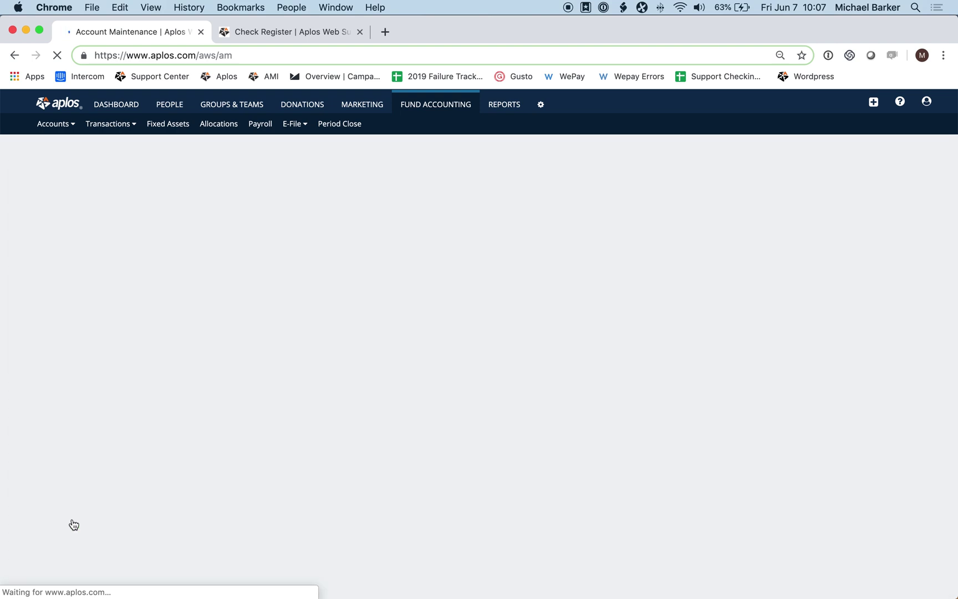
pyautogui.scroll(-1, 217, 423)
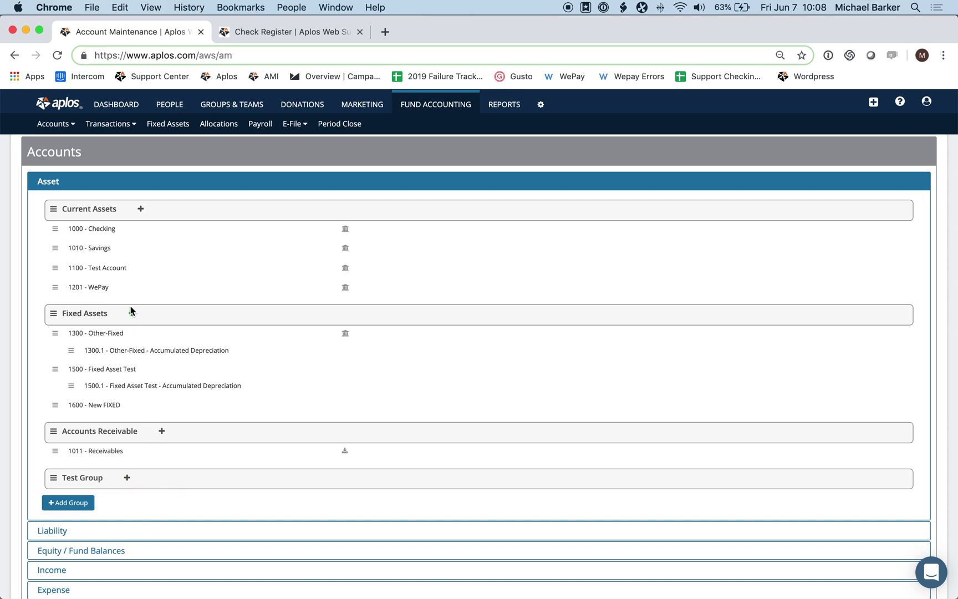
pyautogui.moveTo(56, 286); pyautogui.dragTo(53, 482)
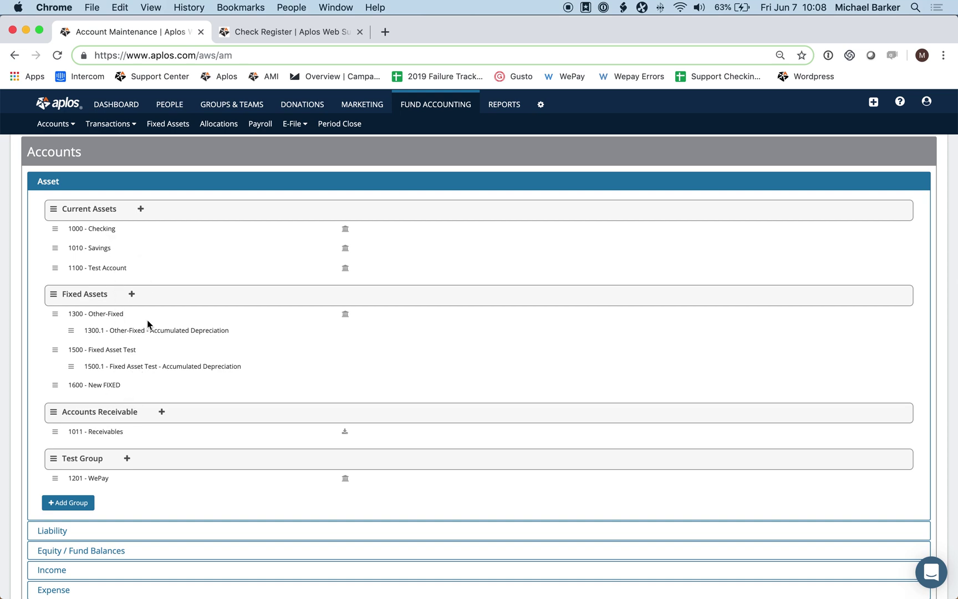
# Step: Expand the Liability accounts and the Equity / Fund Balances accounts, comparing the fund balances with the Funds list
pyautogui.scroll(-2, 147, 325)
pyautogui.click(82, 475)
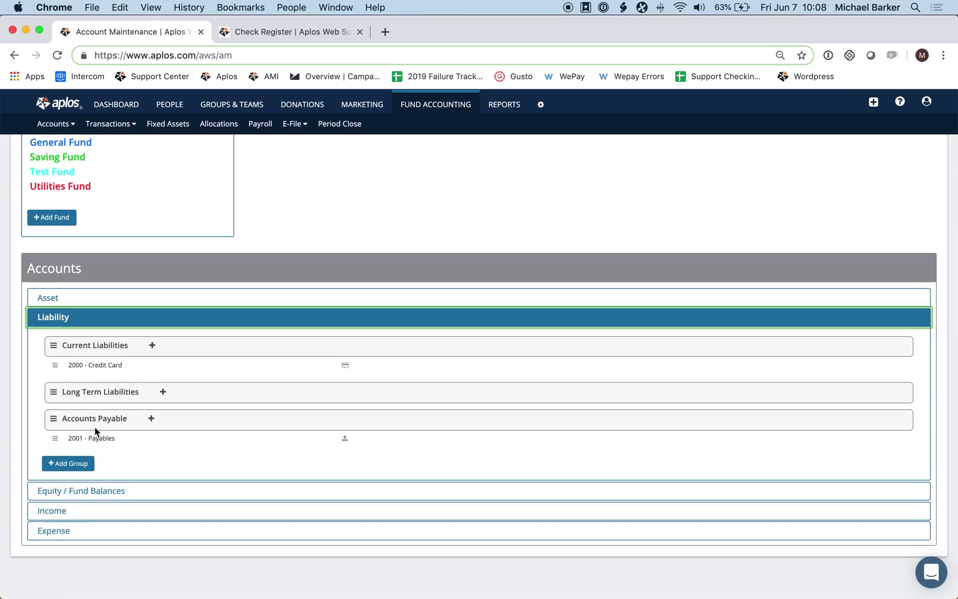
pyautogui.click(119, 491)
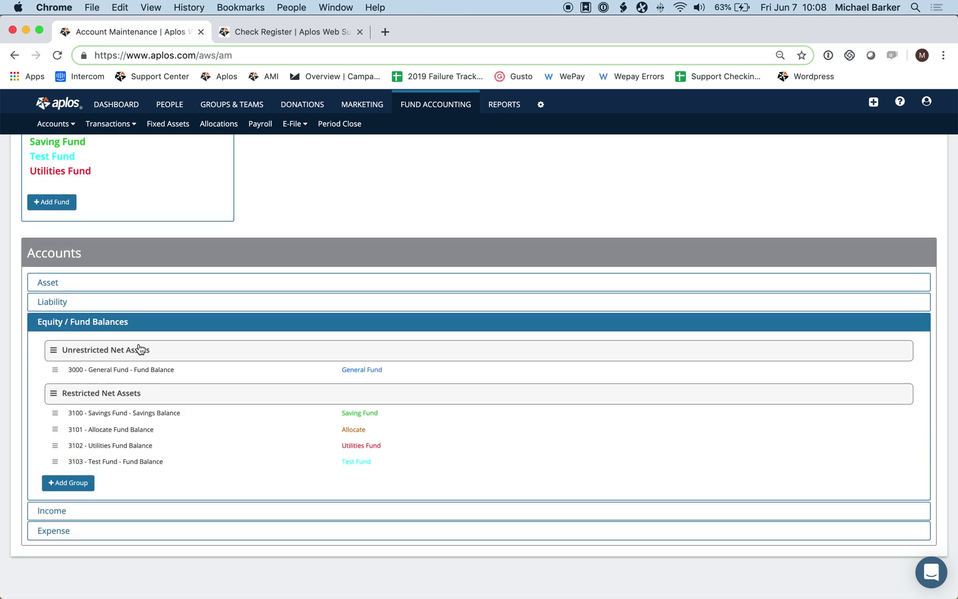
pyautogui.scroll(3, 155, 396)
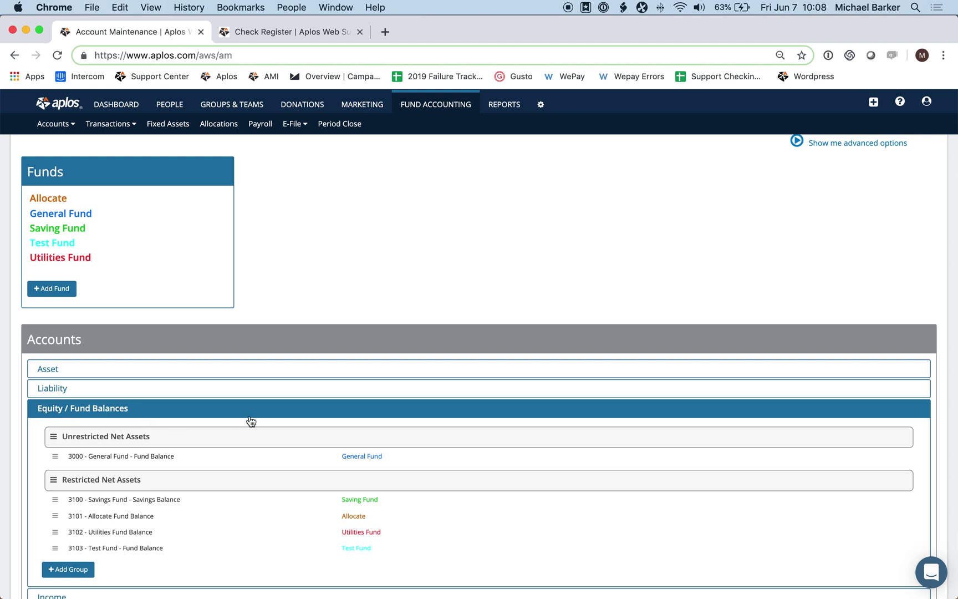
pyautogui.scroll(-3, 182, 496)
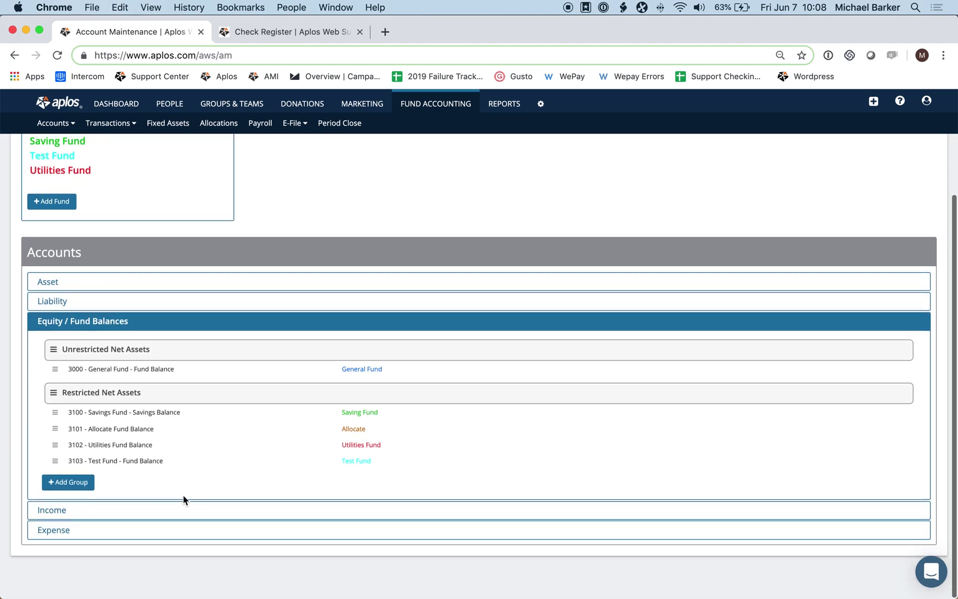
# Step: Expand the Income accounts and view the fund choices in a new account form under Donations
pyautogui.click(93, 518)
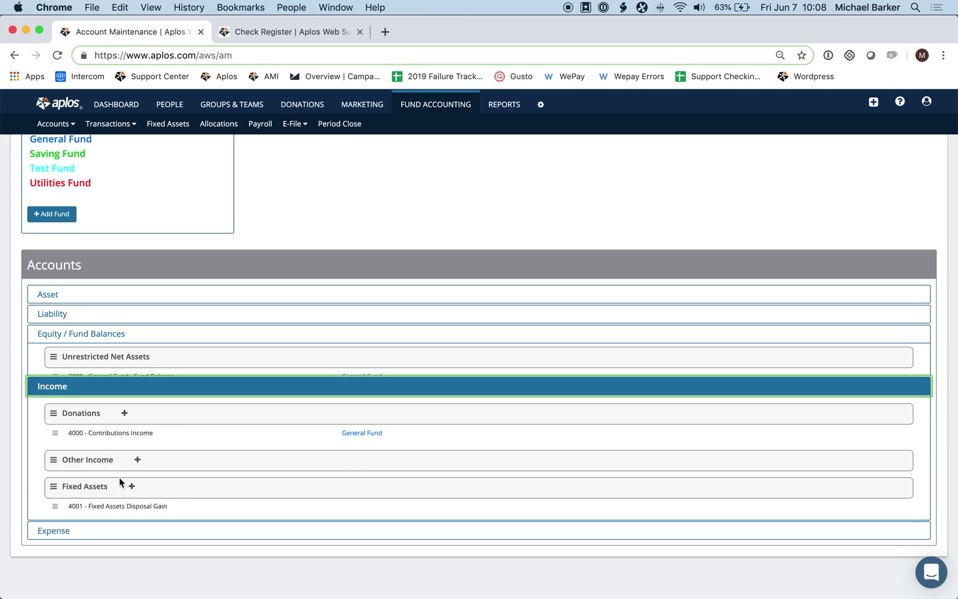
pyautogui.click(124, 385)
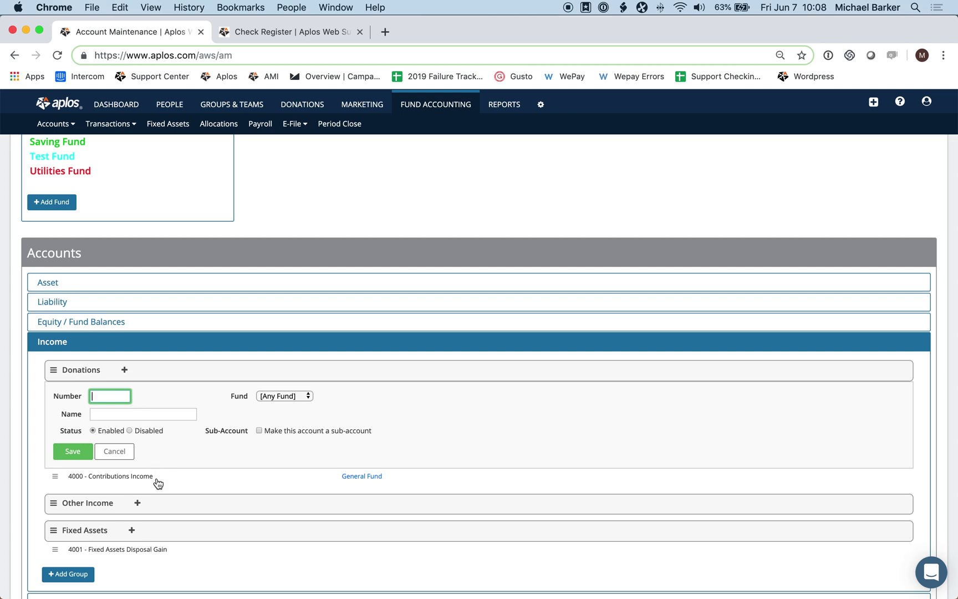
pyautogui.scroll(-1, 175, 430)
pyautogui.scroll(-3, 175, 430)
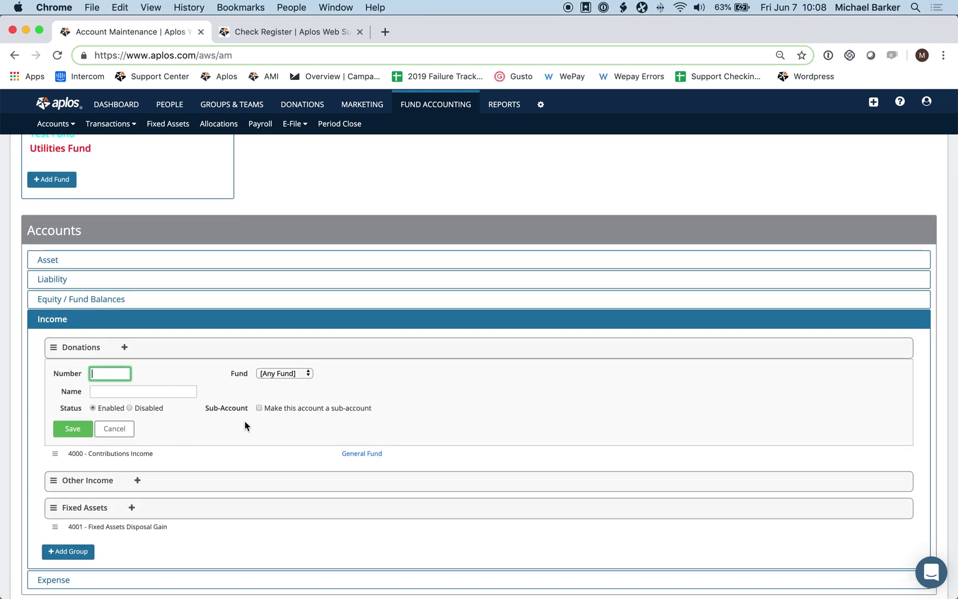
pyautogui.click(276, 376)
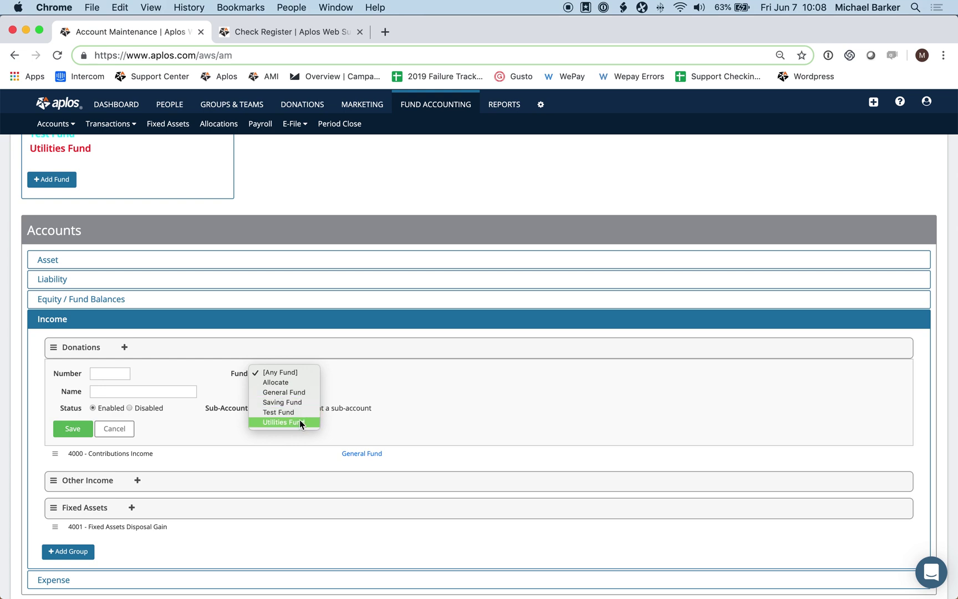
pyautogui.click(209, 375)
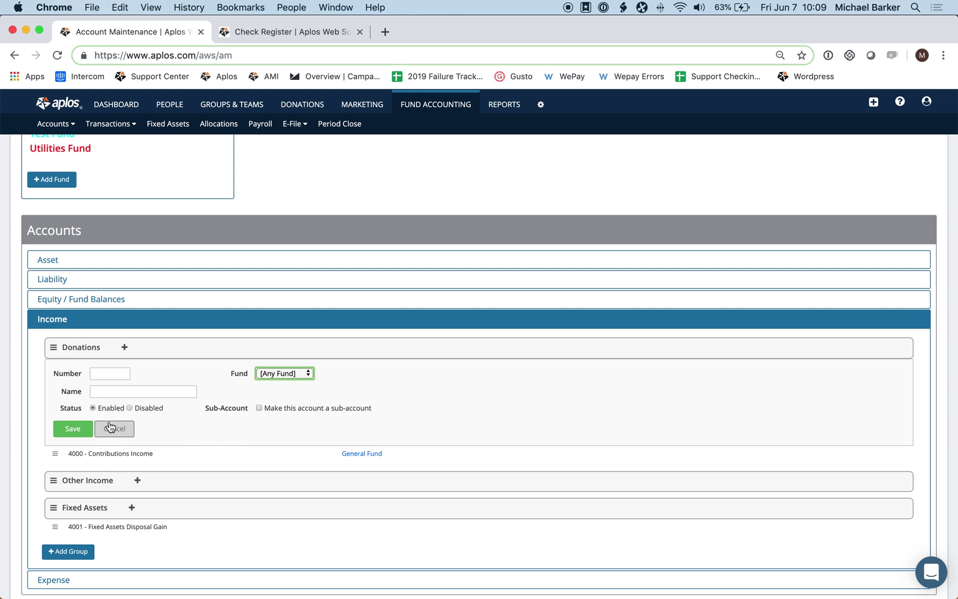
# Step: Review and cancel the new Donations account form, and check the details of the 4000 - Contributions Income account
pyautogui.click(111, 376)
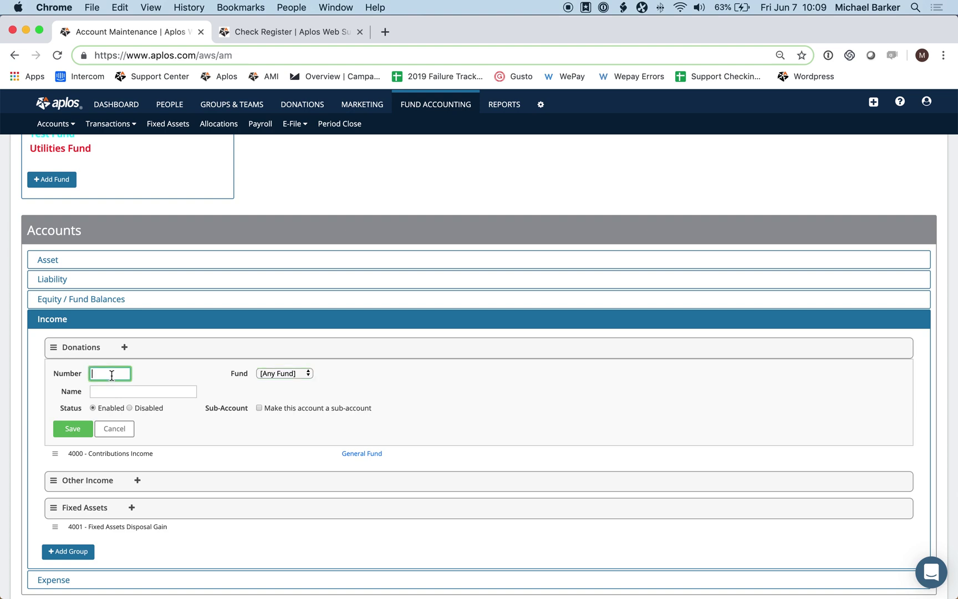
pyautogui.click(120, 394)
pyautogui.click(71, 408)
pyautogui.click(262, 380)
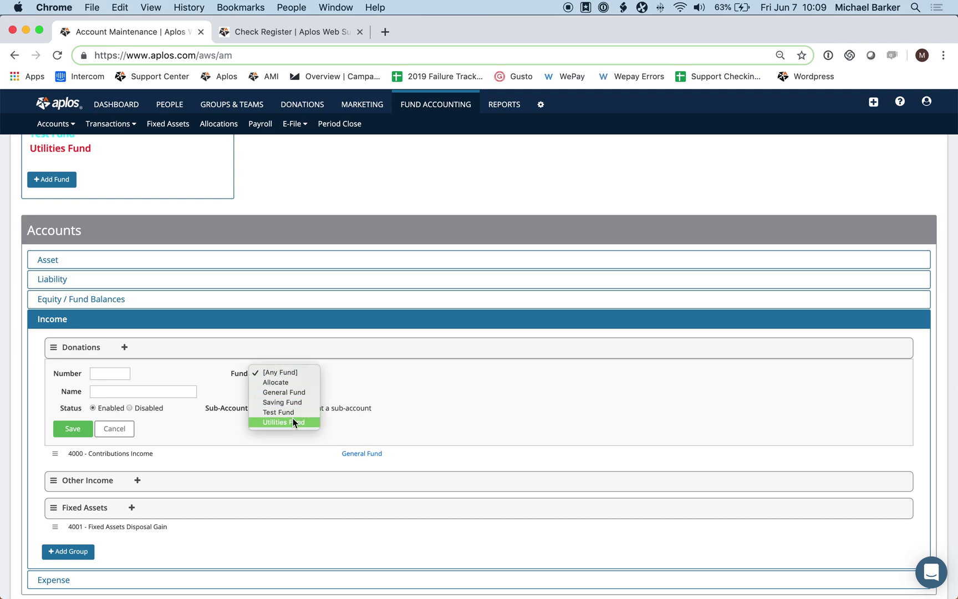
pyautogui.click(205, 375)
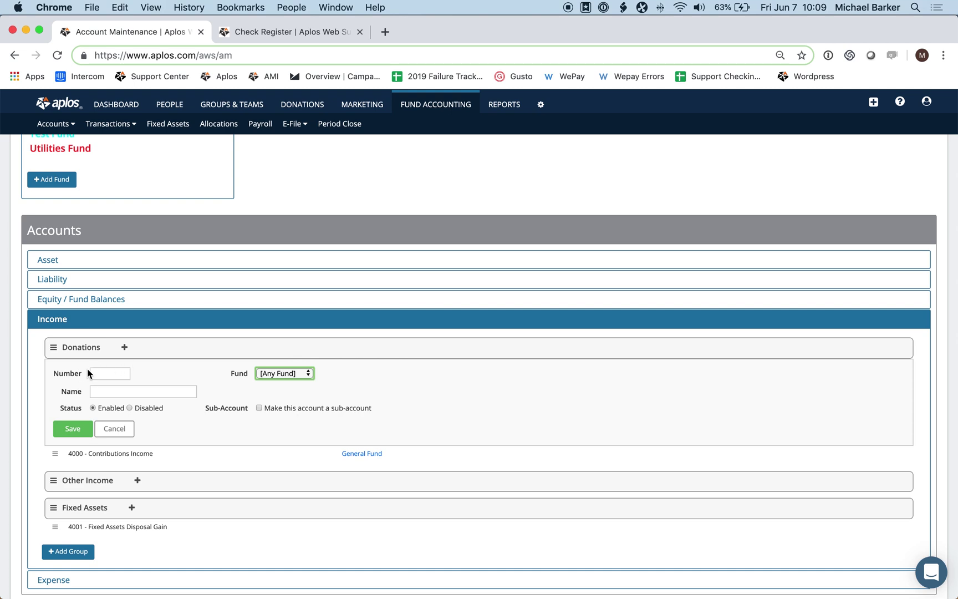
pyautogui.click(116, 429)
pyautogui.click(95, 410)
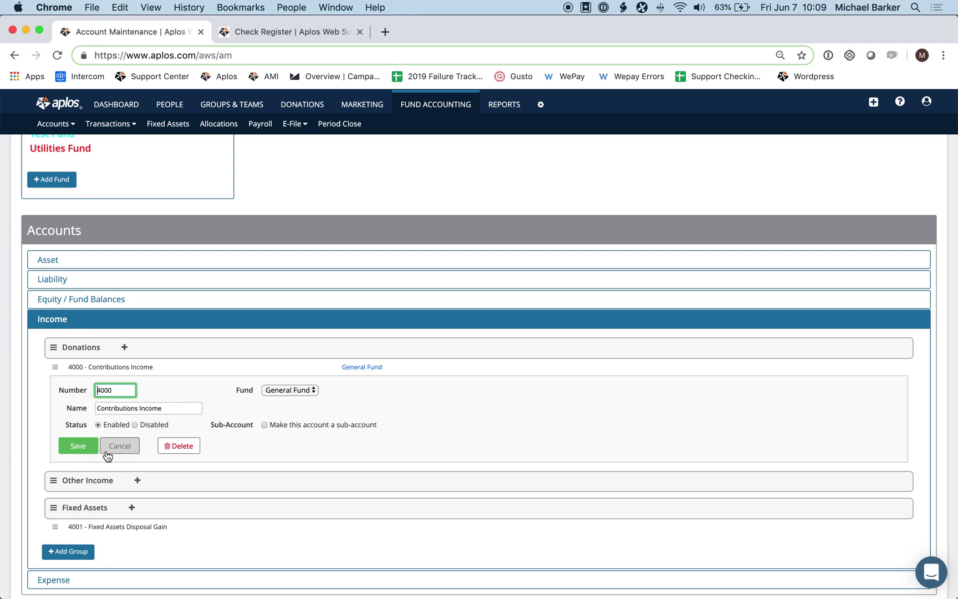
pyautogui.click(89, 449)
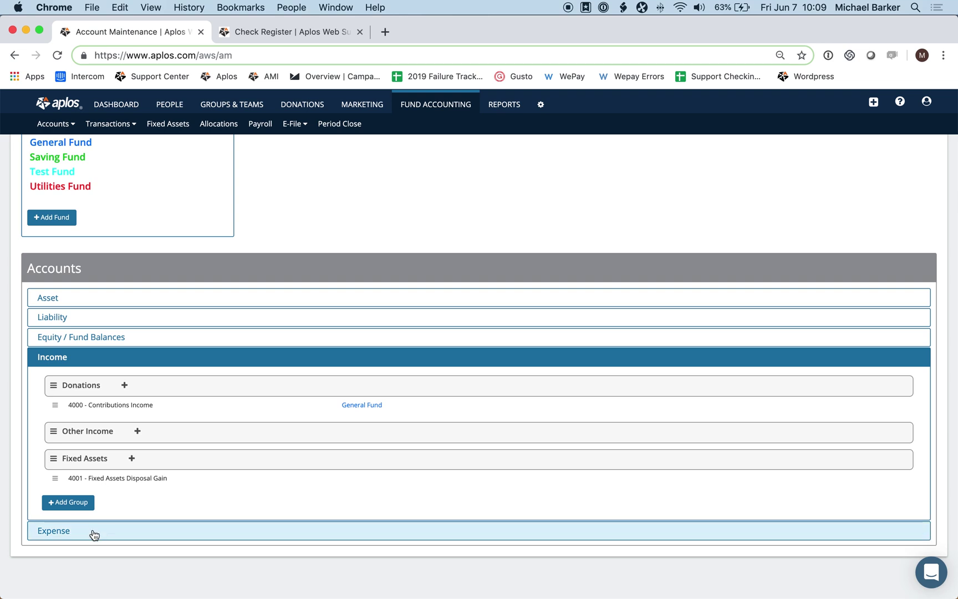
# Step: Expand the Expense accounts, view the new account form under Administrative Expenses and cancel it
pyautogui.click(92, 531)
pyautogui.scroll(-2, 230, 326)
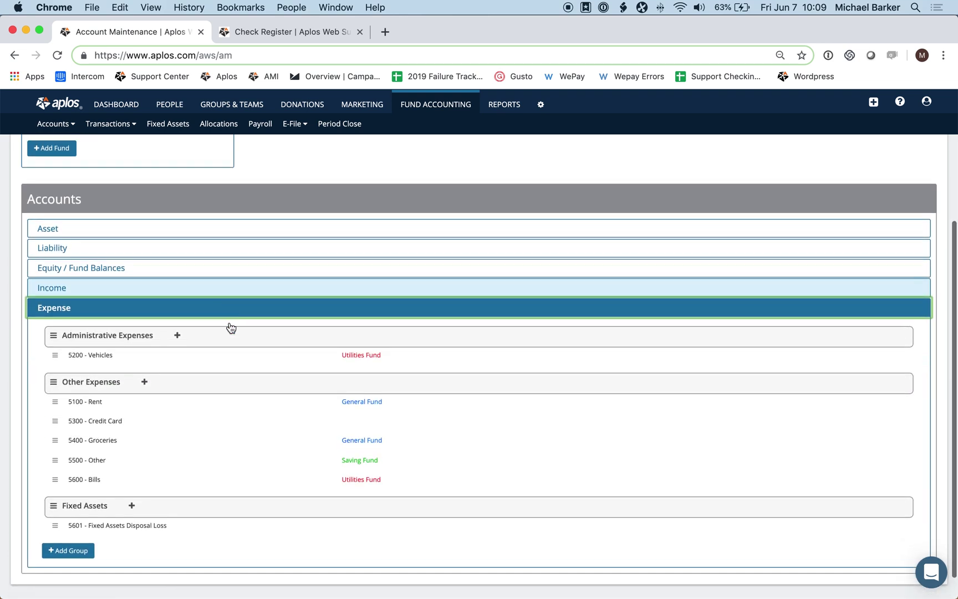
pyautogui.click(177, 307)
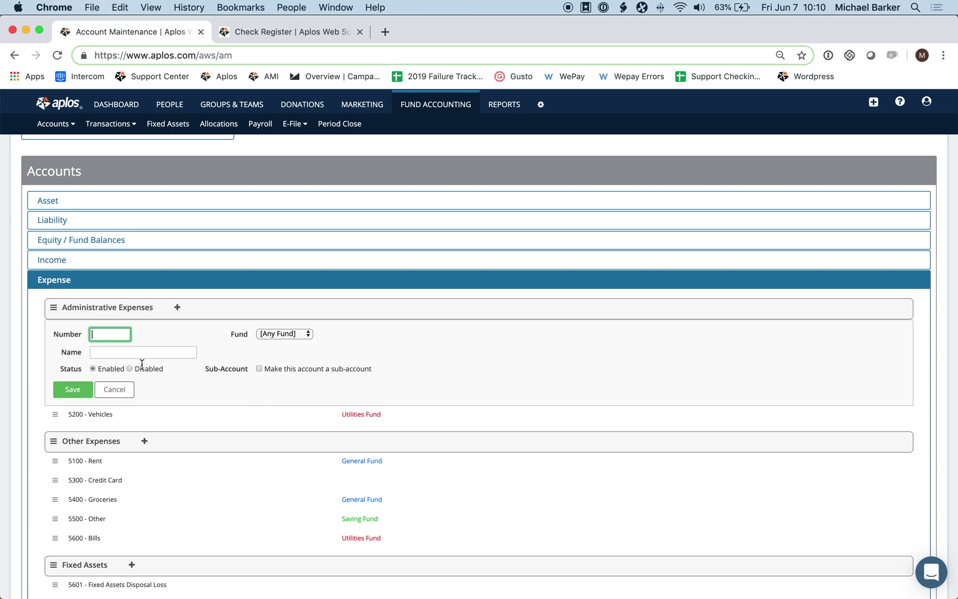
pyautogui.click(107, 392)
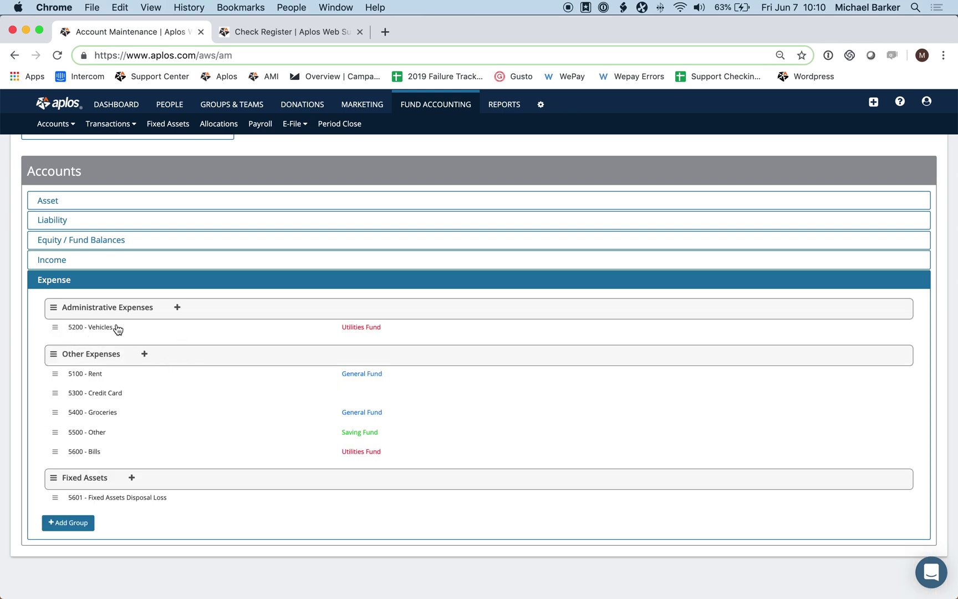
# Step: Review the Funds list and go through the Asset, Liability, Equity / Fund Balances, Income and Expense accounts once more
pyautogui.scroll(2, 220, 330)
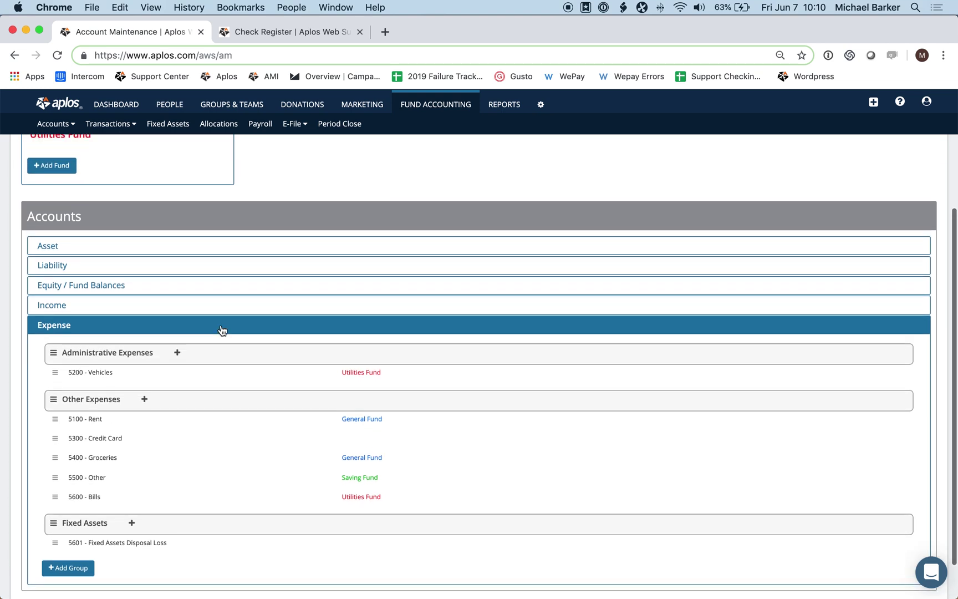
pyautogui.scroll(-2, 220, 330)
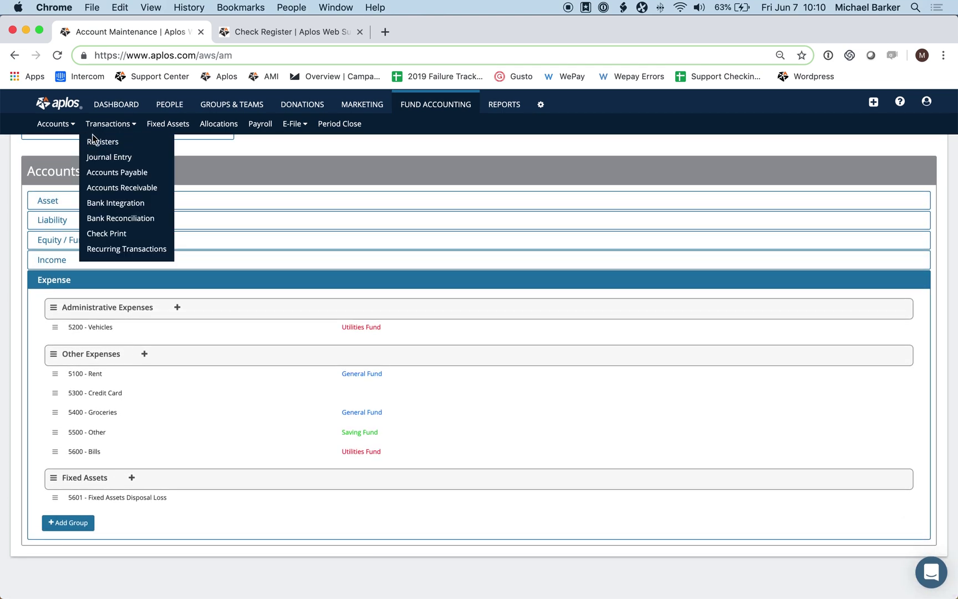
pyautogui.scroll(5, 178, 257)
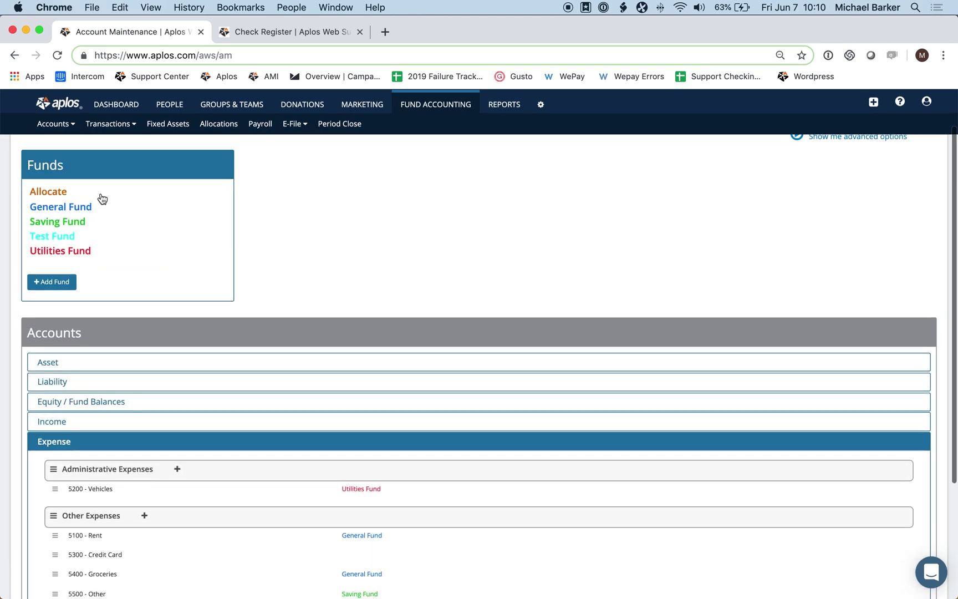
pyautogui.scroll(-4, 150, 299)
pyautogui.click(110, 255)
pyautogui.scroll(-5, 97, 442)
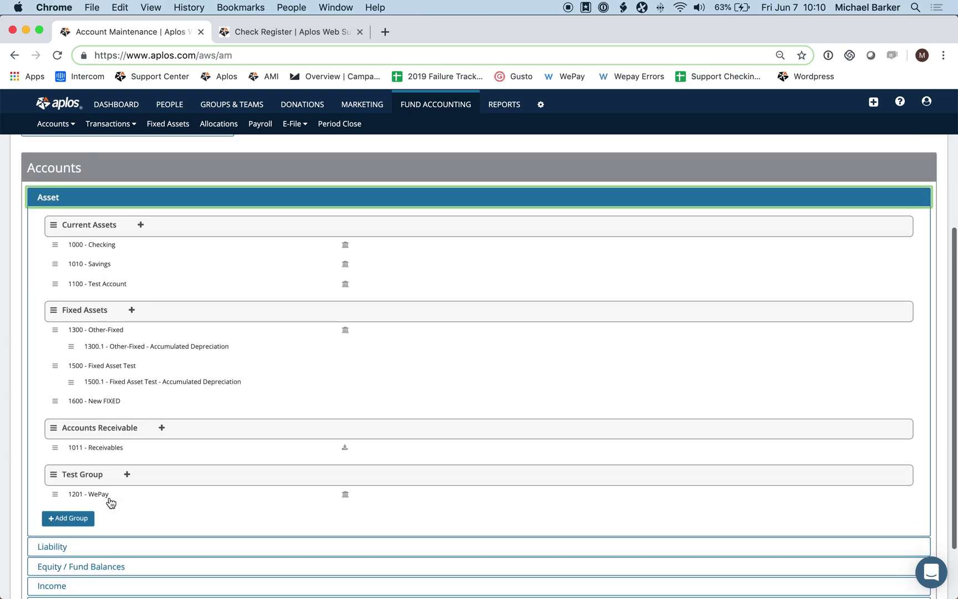
pyautogui.click(128, 469)
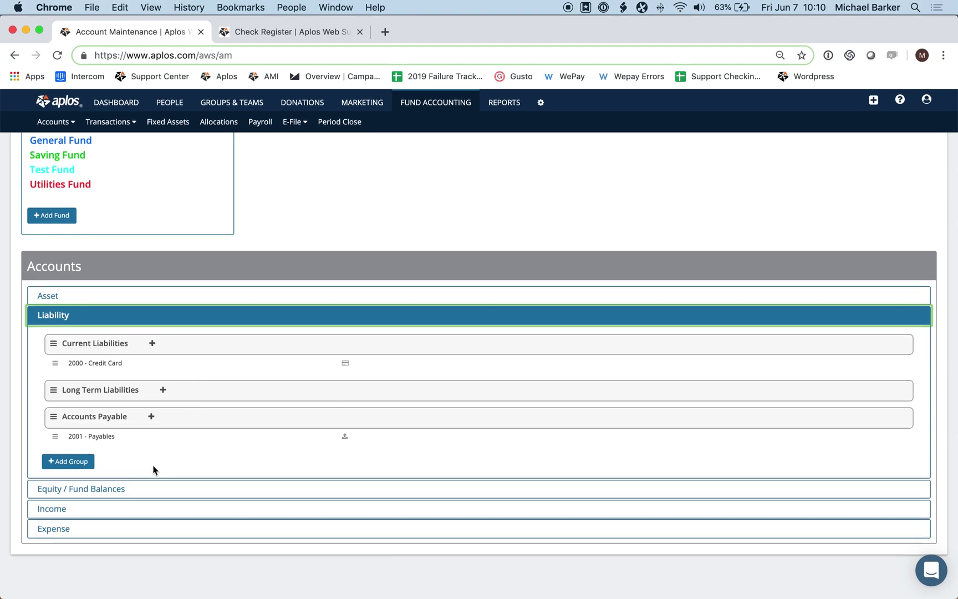
pyautogui.click(124, 490)
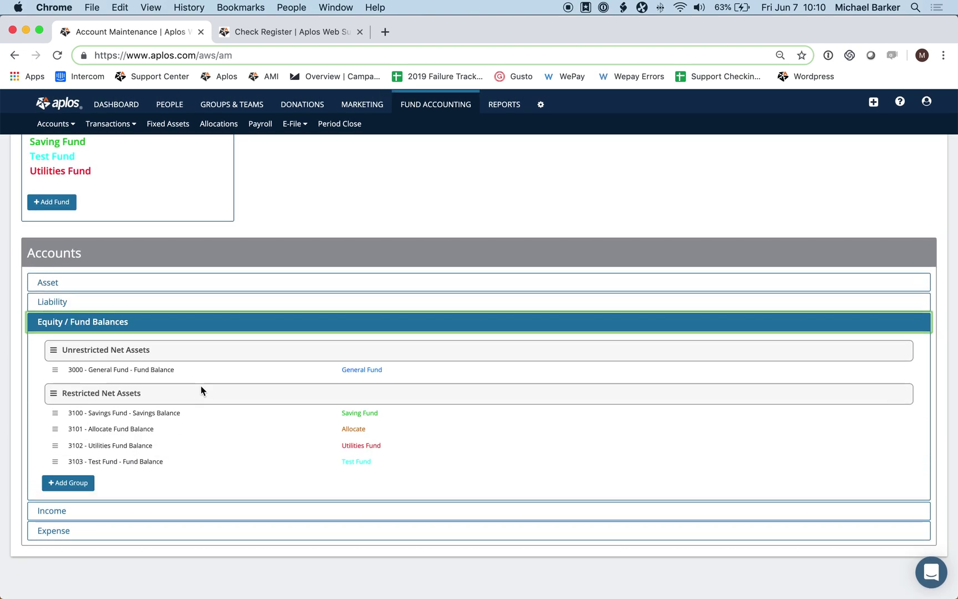
pyautogui.click(107, 513)
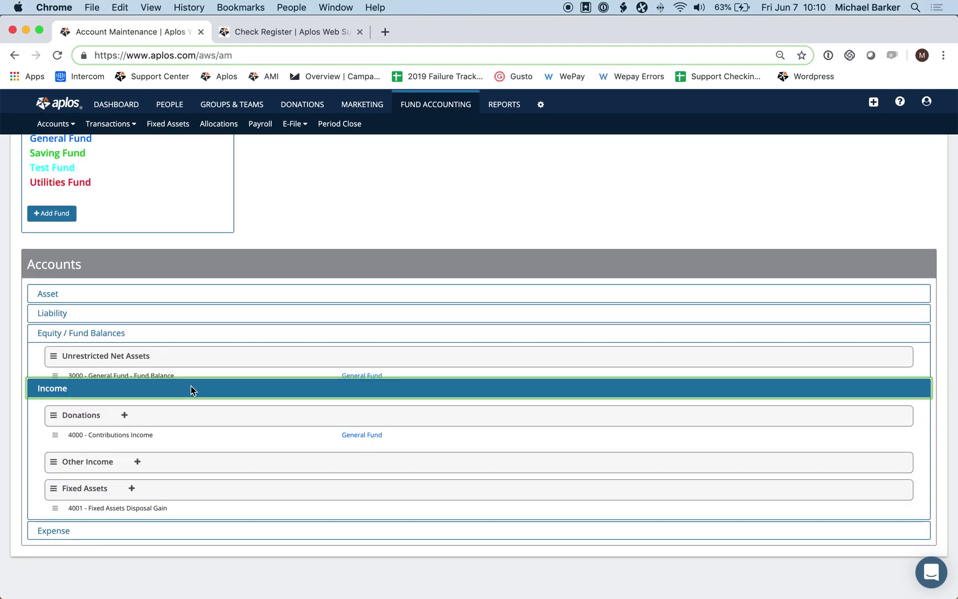
pyautogui.click(123, 533)
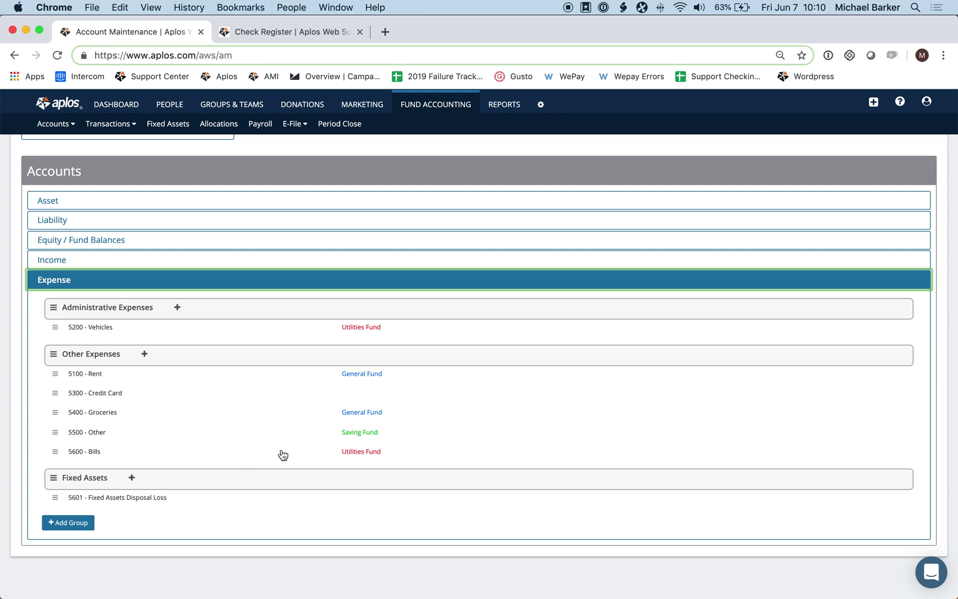
# Step: Expand the Asset accounts and delete the Test Fund from the Funds list
pyautogui.scroll(5, 282, 455)
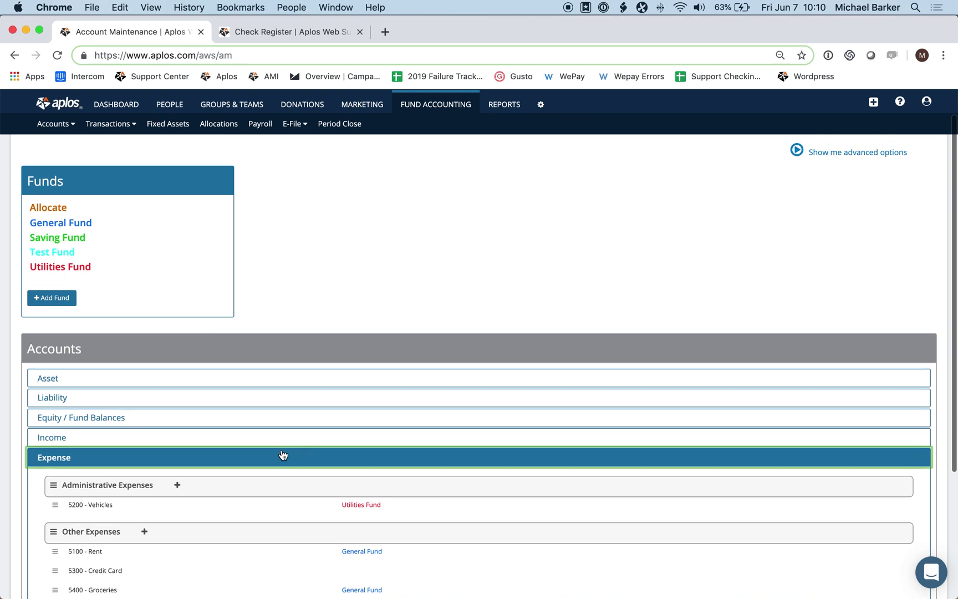
pyautogui.scroll(-5, 283, 454)
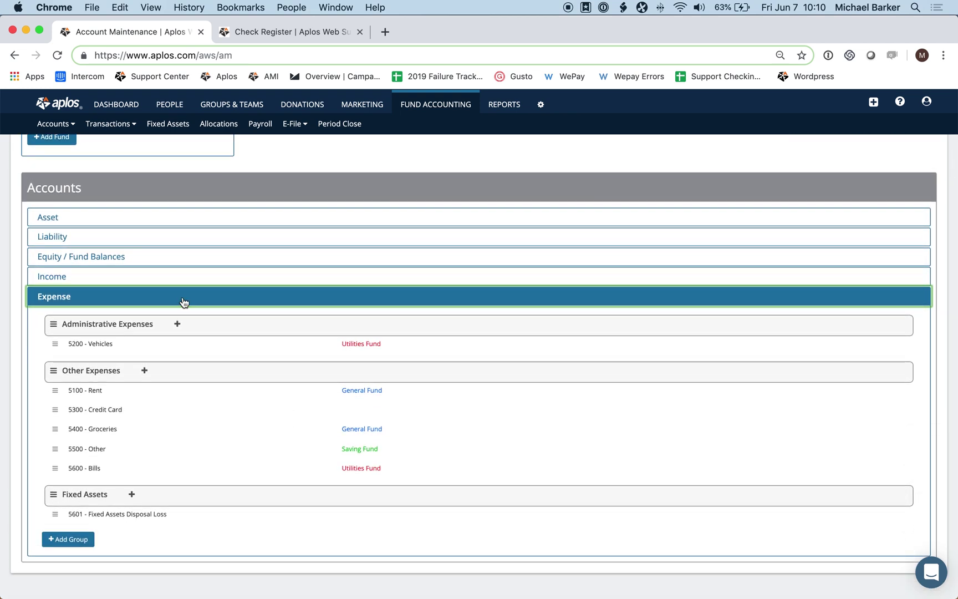
pyautogui.click(158, 219)
pyautogui.scroll(5, 291, 250)
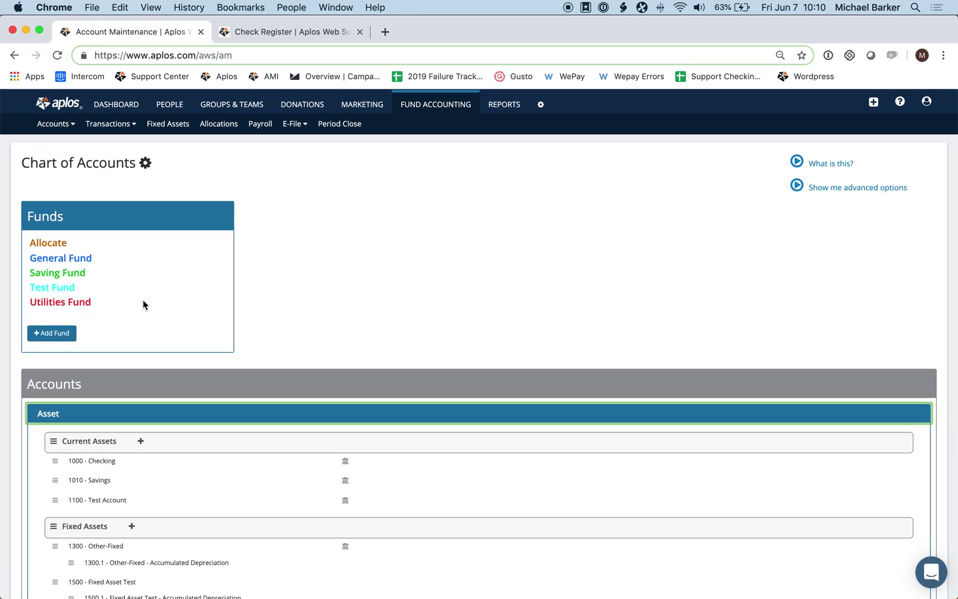
pyautogui.click(84, 259)
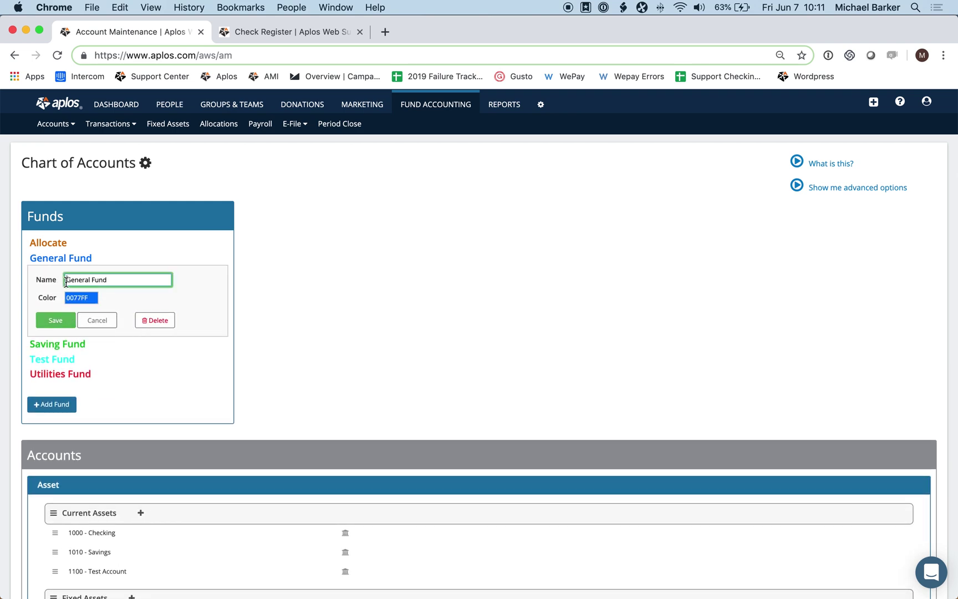
pyautogui.click(67, 363)
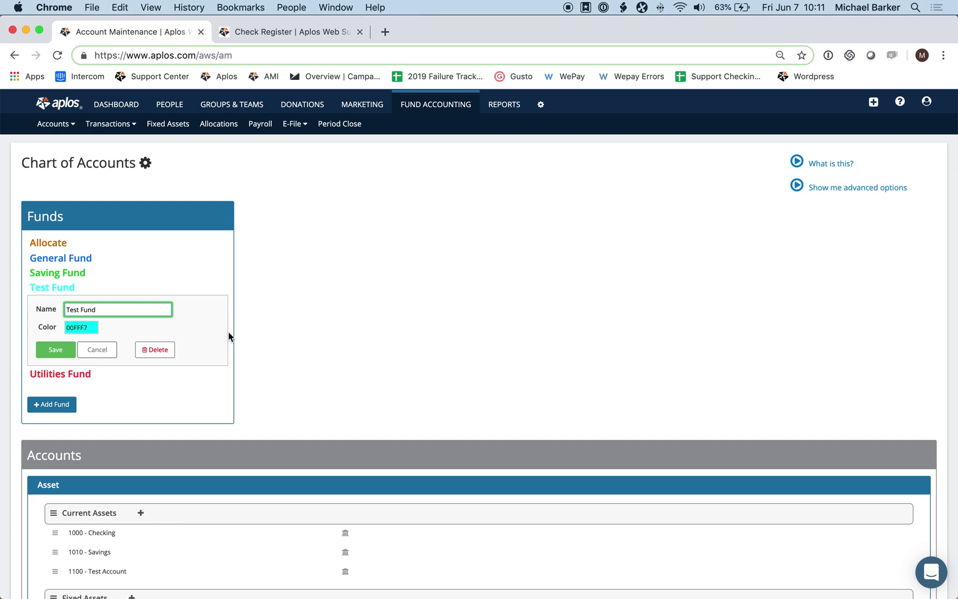
pyautogui.click(171, 354)
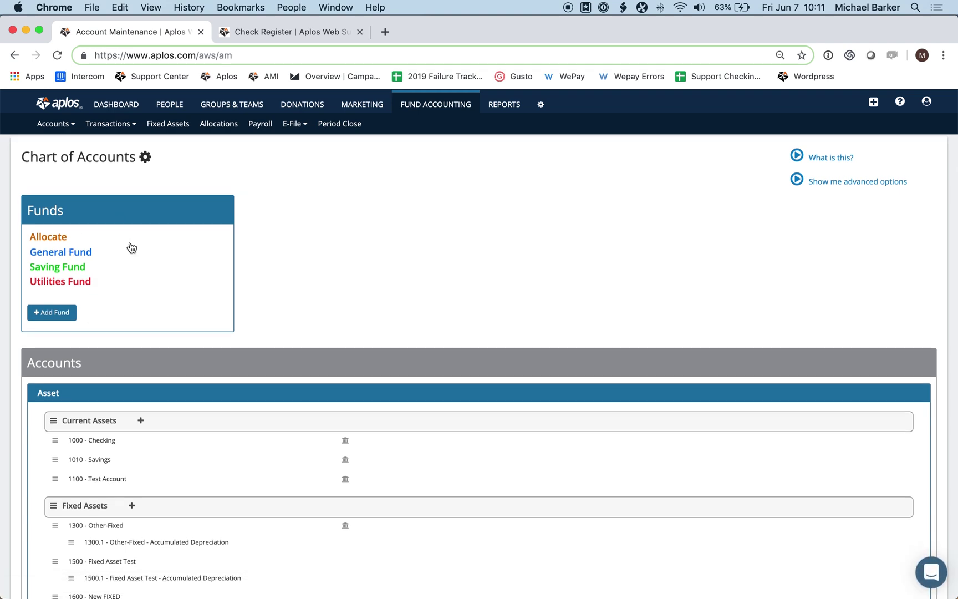
# Step: Expand the Equity / Fund Balances accounts and check the fund balance accounts against the Funds list
pyautogui.scroll(-5, 132, 248)
pyautogui.click(103, 490)
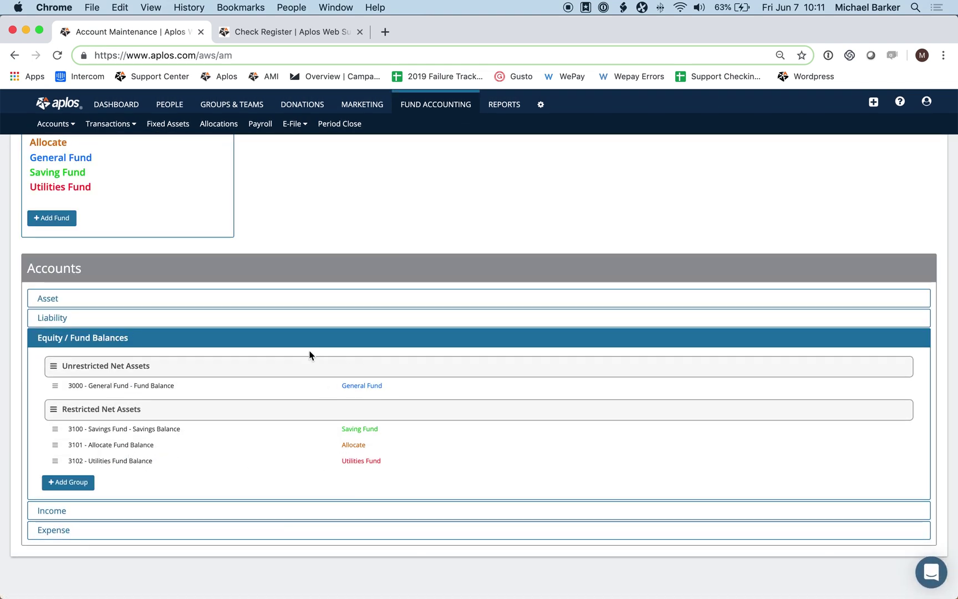
pyautogui.scroll(3, 313, 356)
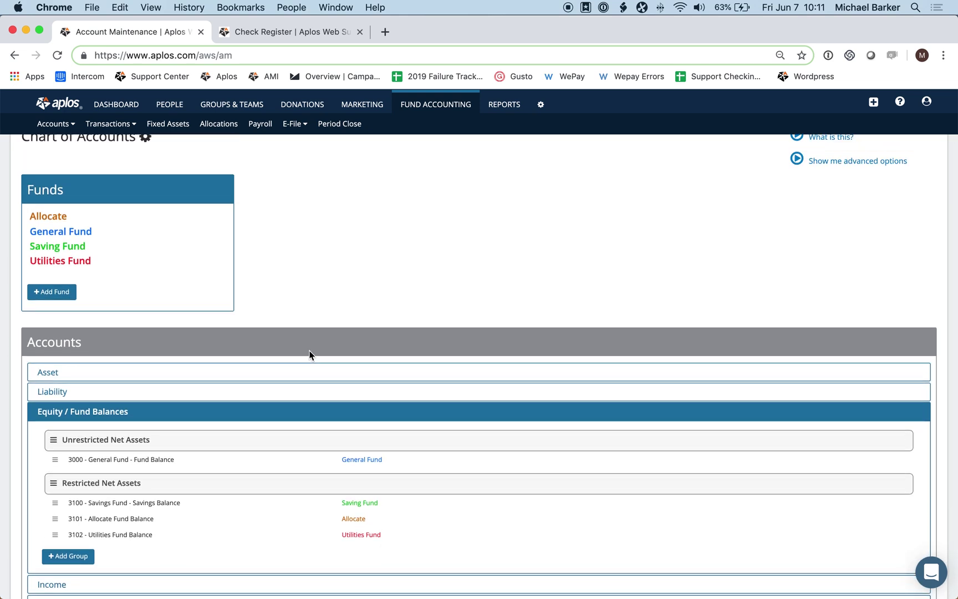
# Step: Try to delete the General Fund from the Funds list and cancel its edit form
pyautogui.click(72, 231)
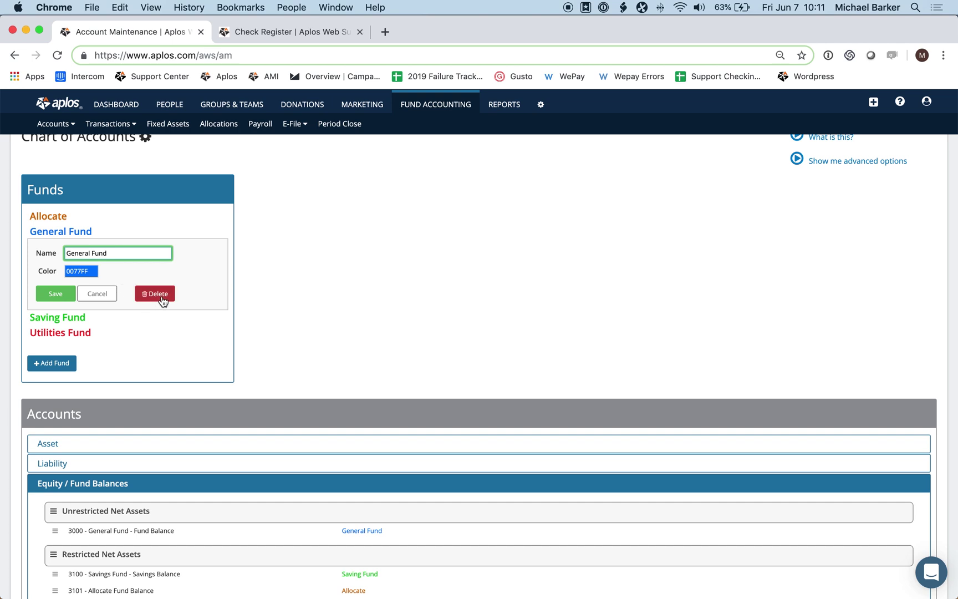
pyautogui.click(158, 296)
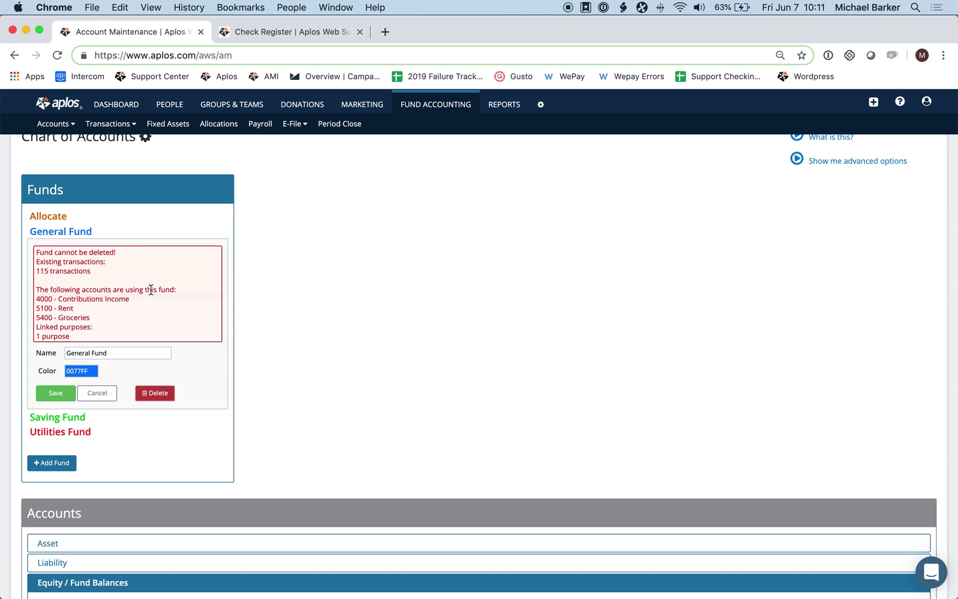
pyautogui.click(104, 397)
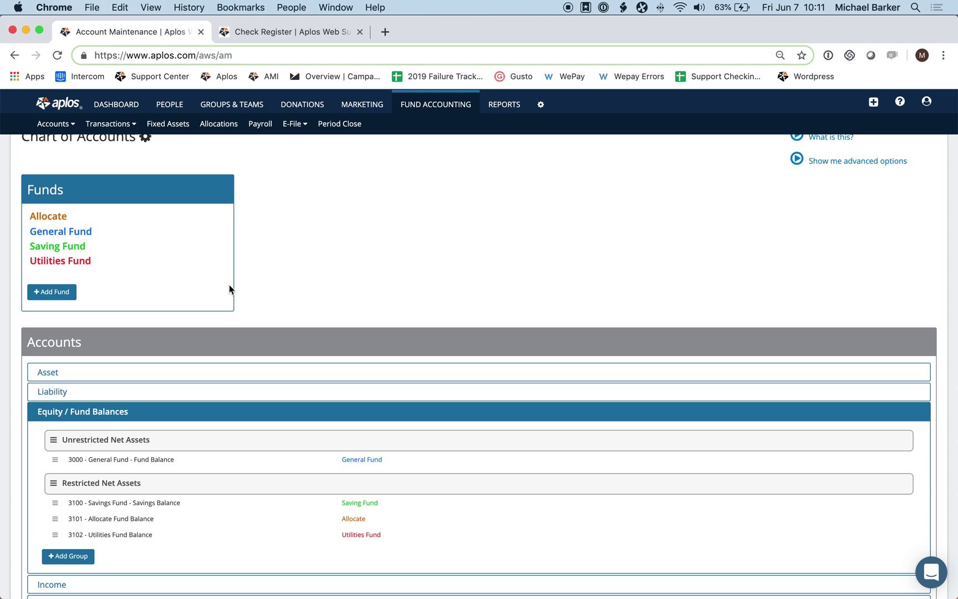
# Step: Rename the Saving Fund in the Funds list as Saving Fund Test and save it
pyautogui.scroll(-3, 229, 289)
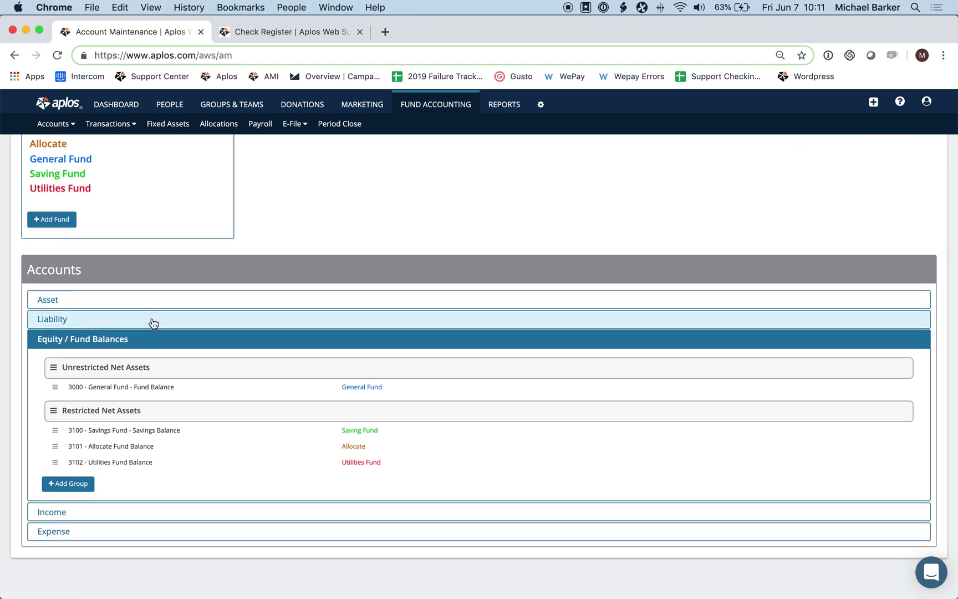
pyautogui.scroll(2, 248, 278)
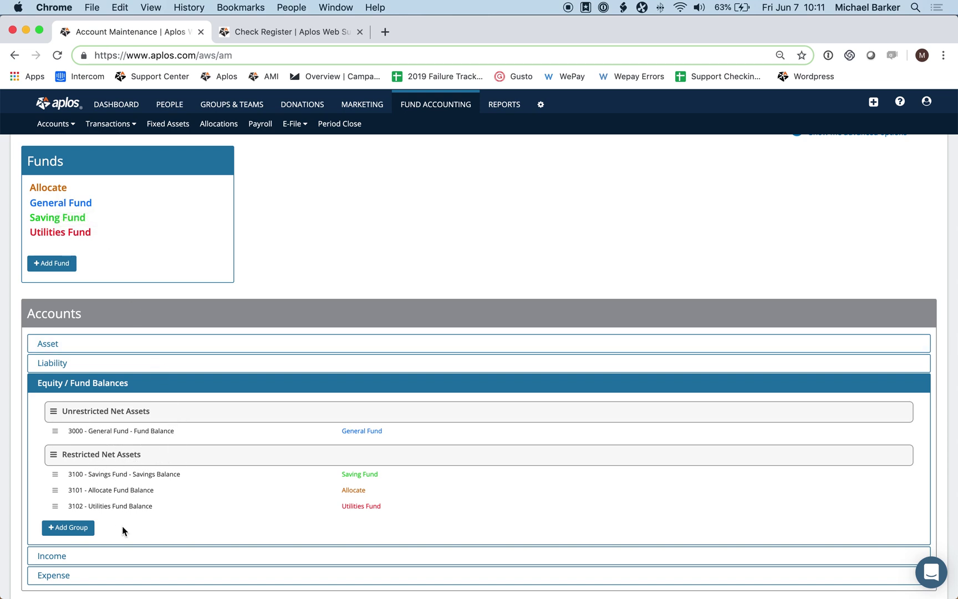
pyautogui.scroll(-2, 193, 427)
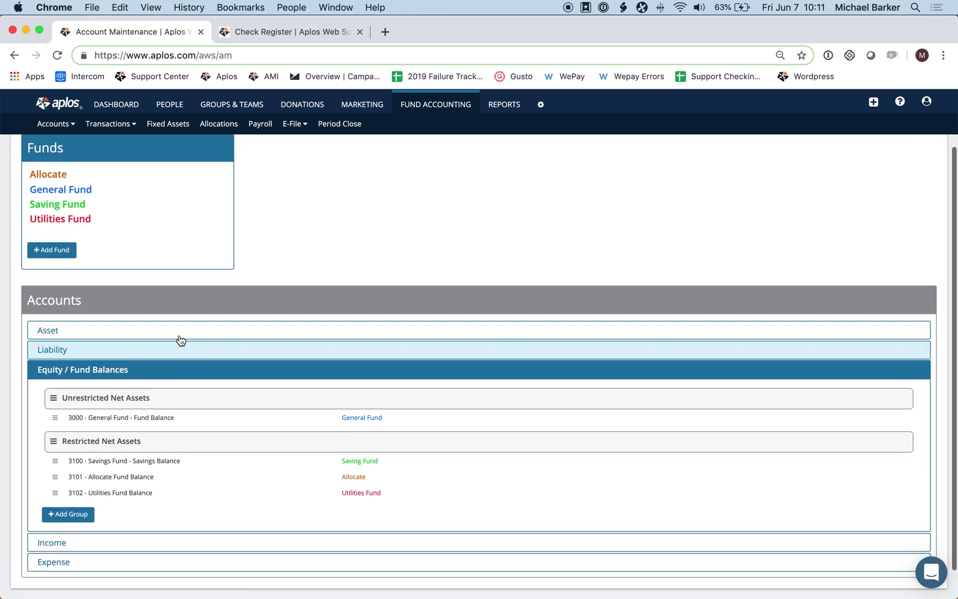
pyautogui.click(60, 205)
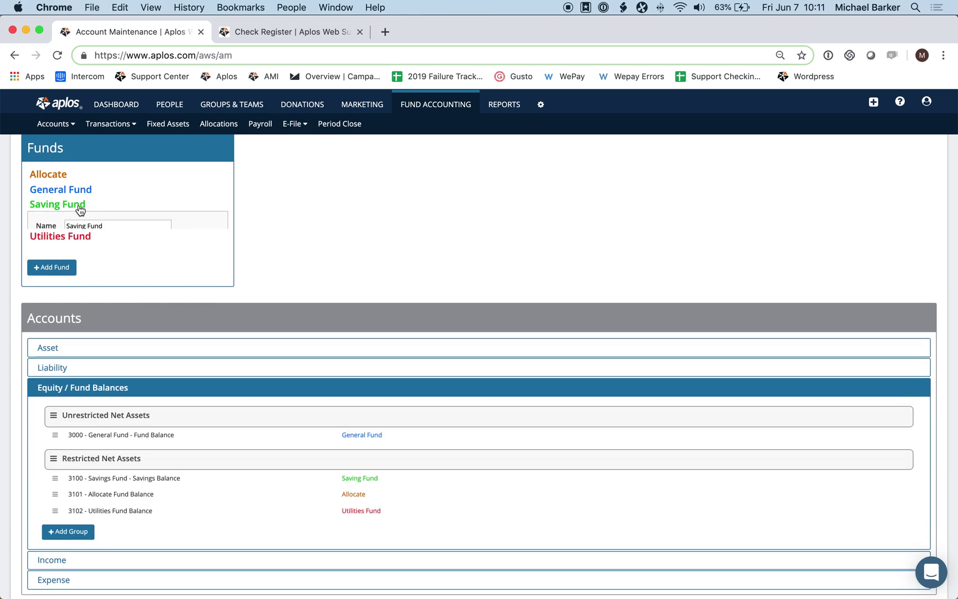
pyautogui.click(107, 225)
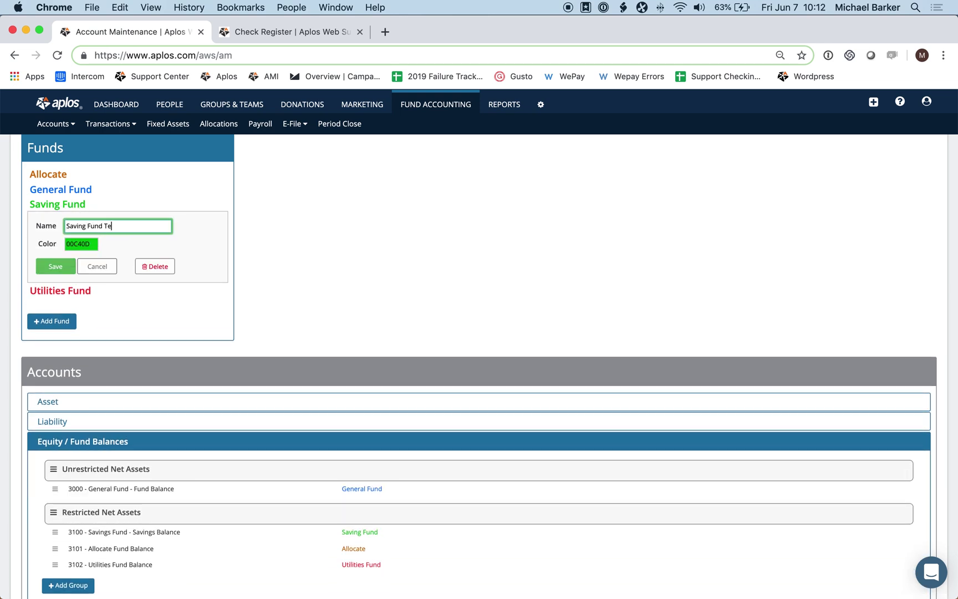
pyautogui.click(65, 266)
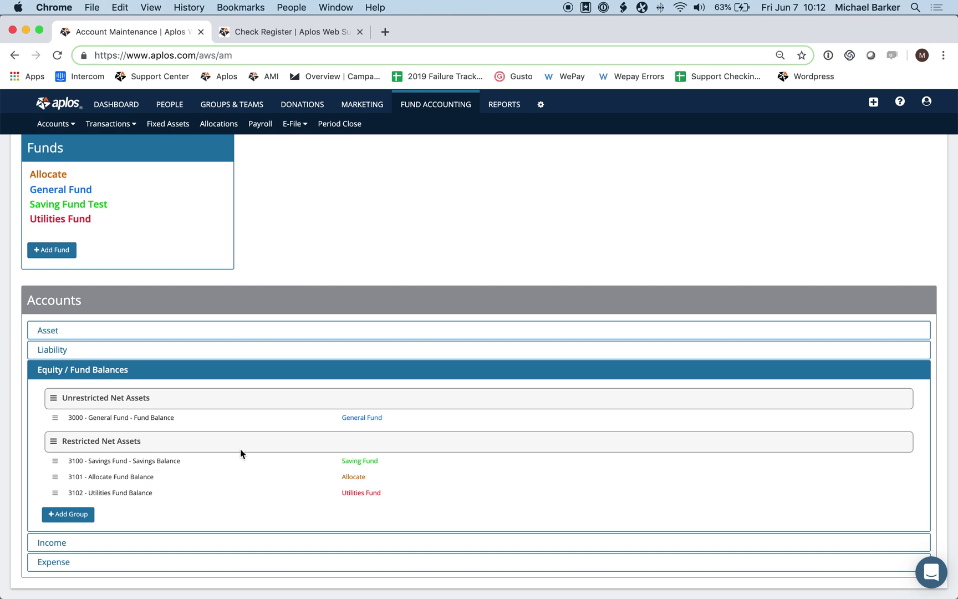
# Step: Rename account 3100 under Restricted Net Assets as Savings Fund Test - Savings Balance and save it
pyautogui.click(160, 463)
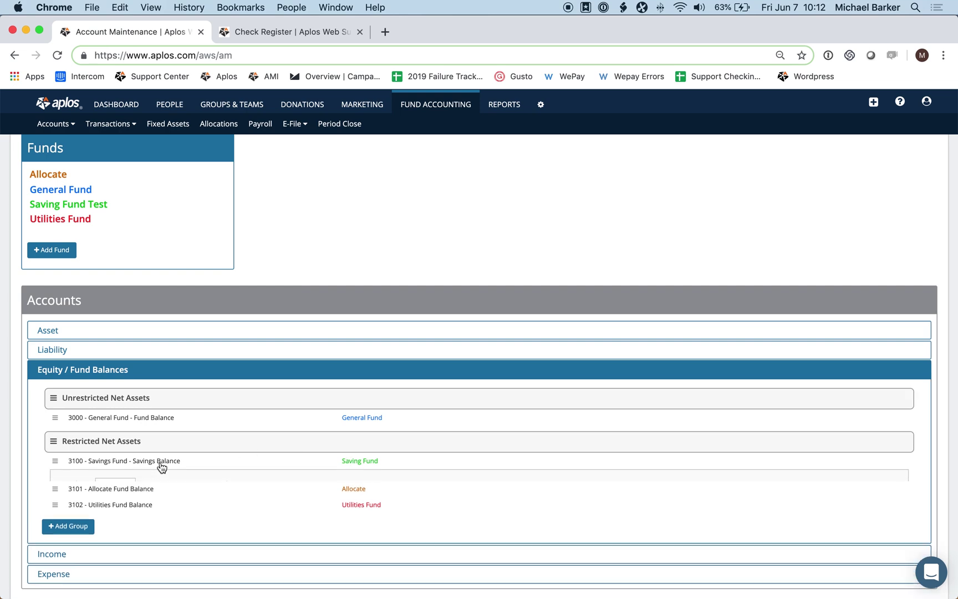
pyautogui.click(134, 502)
pyautogui.write('Test- Savings Balance')
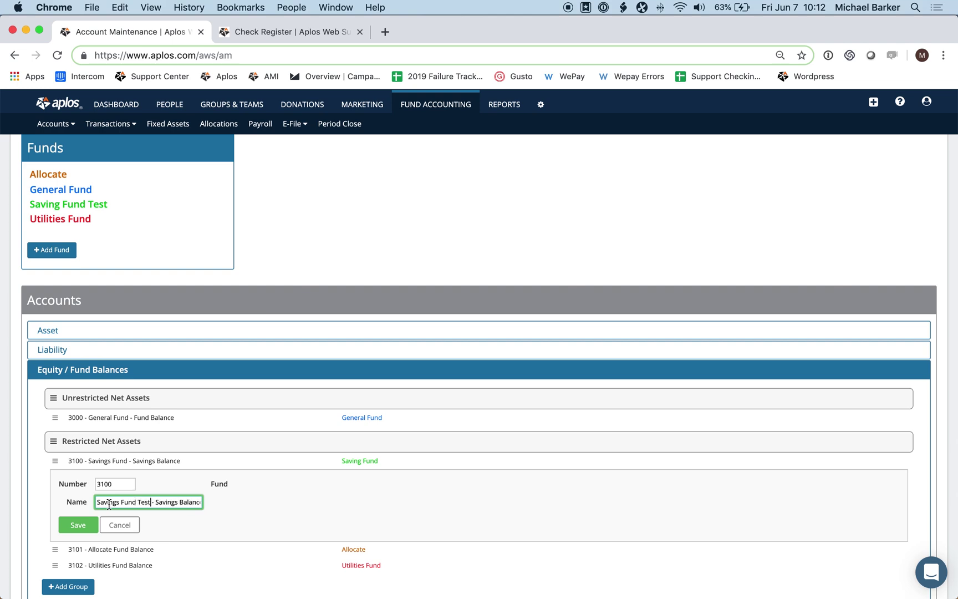
pyautogui.click(79, 525)
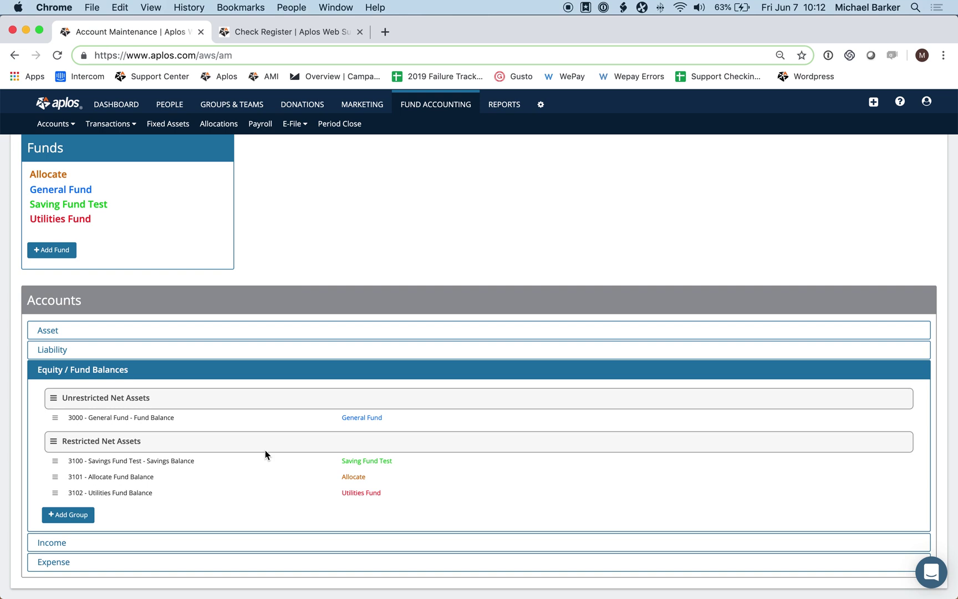
pyautogui.scroll(3, 265, 454)
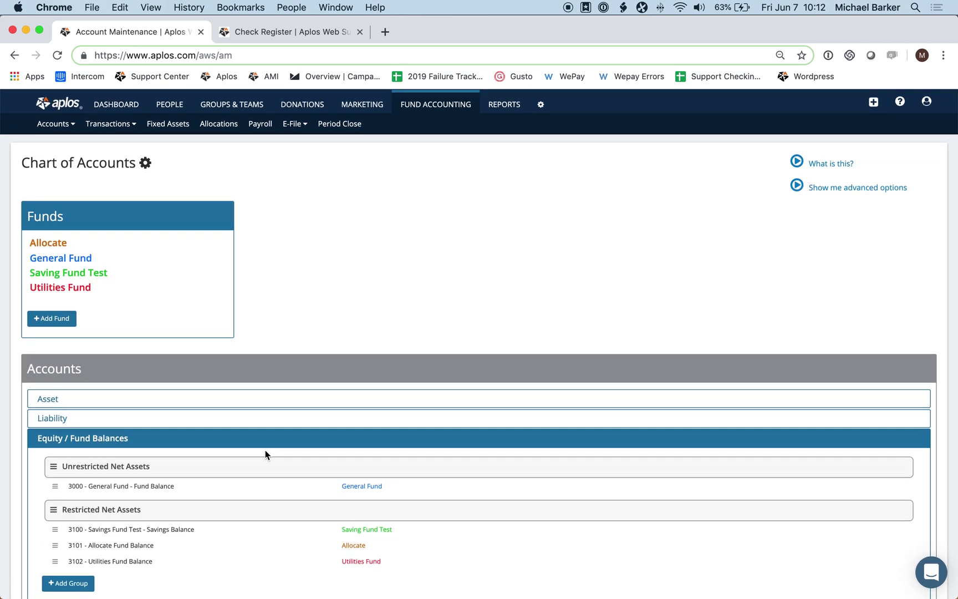